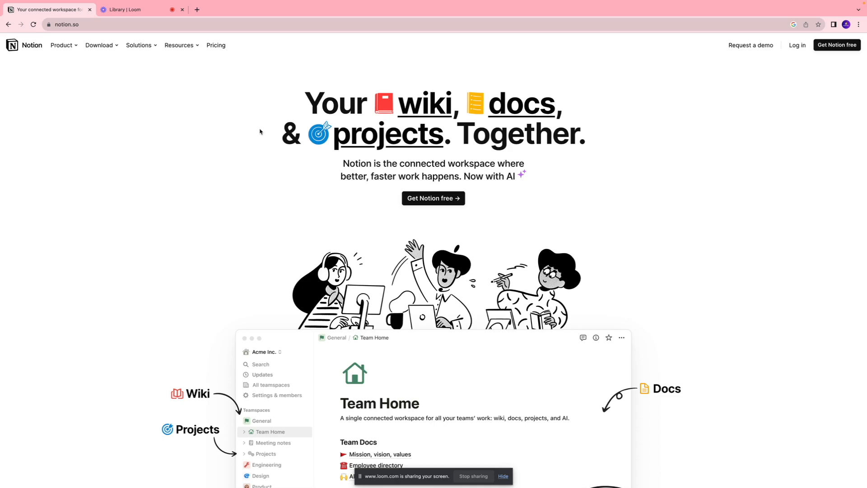
Open the pricing plans, get started with the Free plan, and sign up with a Google account.
{"action": "left_click", "coordinate": [221, 45]}
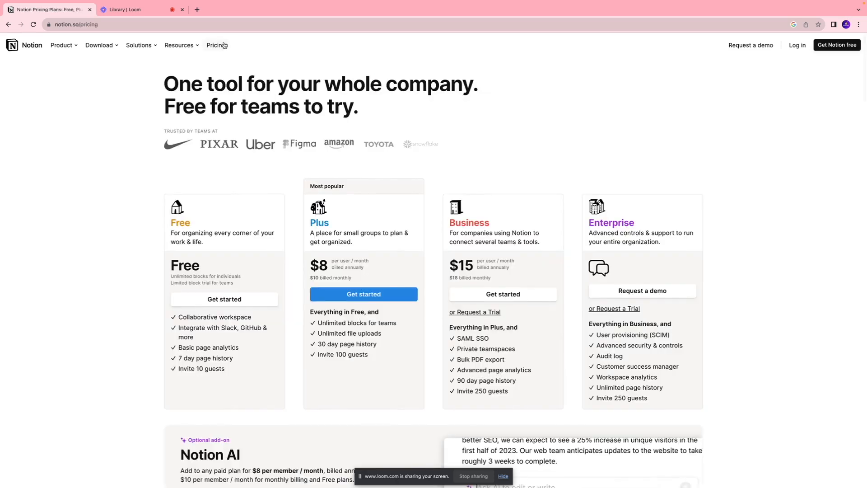
{"action": "left_click", "coordinate": [258, 305]}
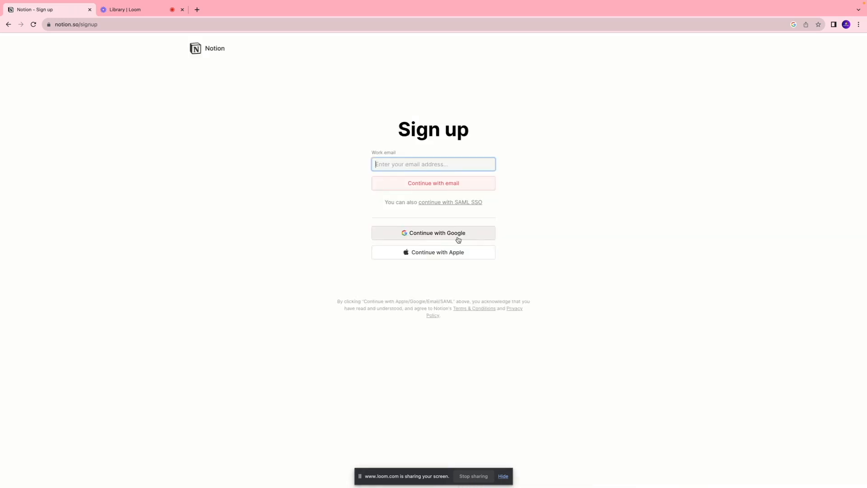
{"action": "left_click", "coordinate": [458, 240]}
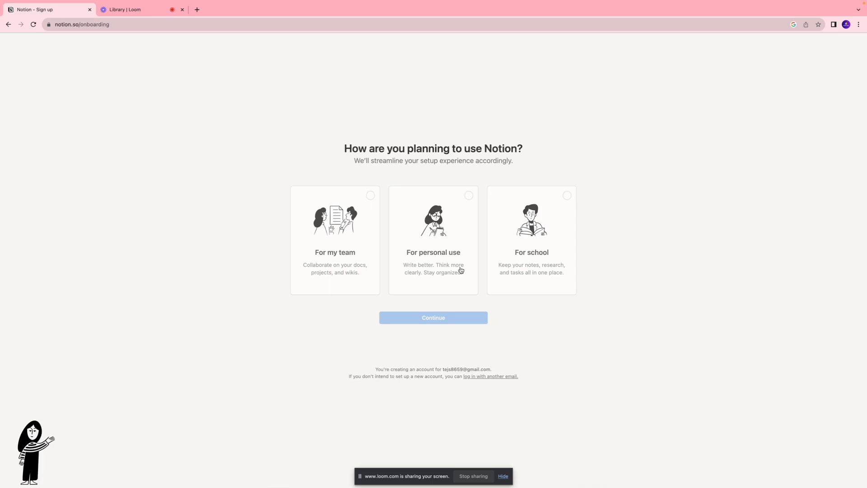
Choose "For personal use" as the planned use of the workspace and continue.
{"action": "left_click", "coordinate": [446, 240]}
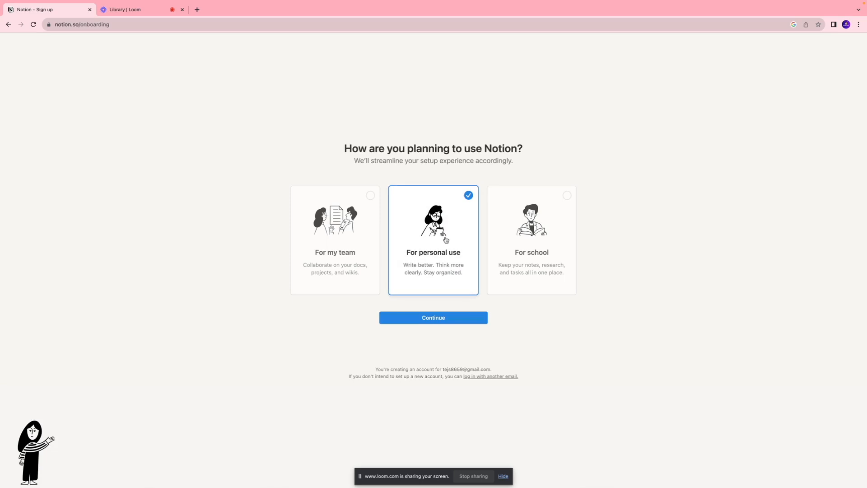
{"action": "left_click", "coordinate": [348, 231]}
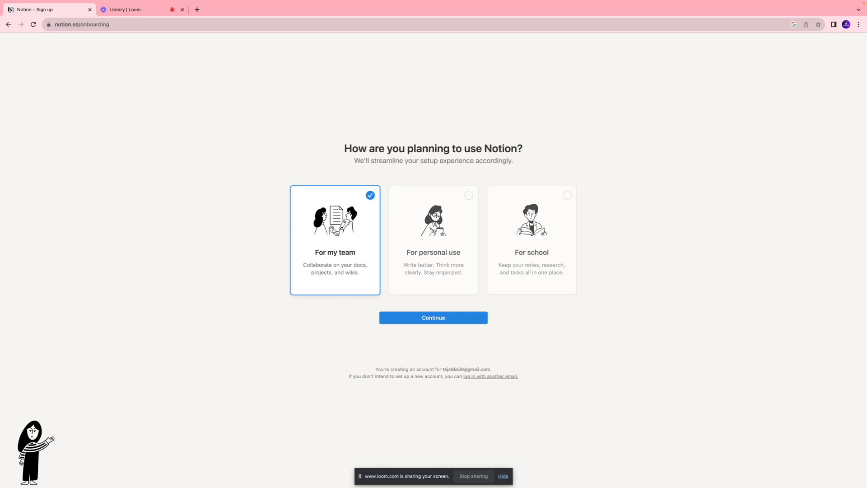
{"action": "left_click", "coordinate": [438, 233]}
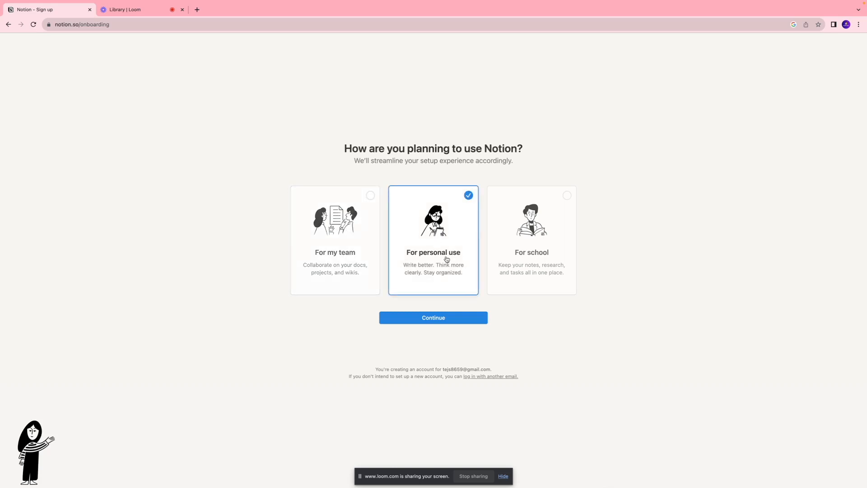
{"action": "left_click", "coordinate": [450, 319]}
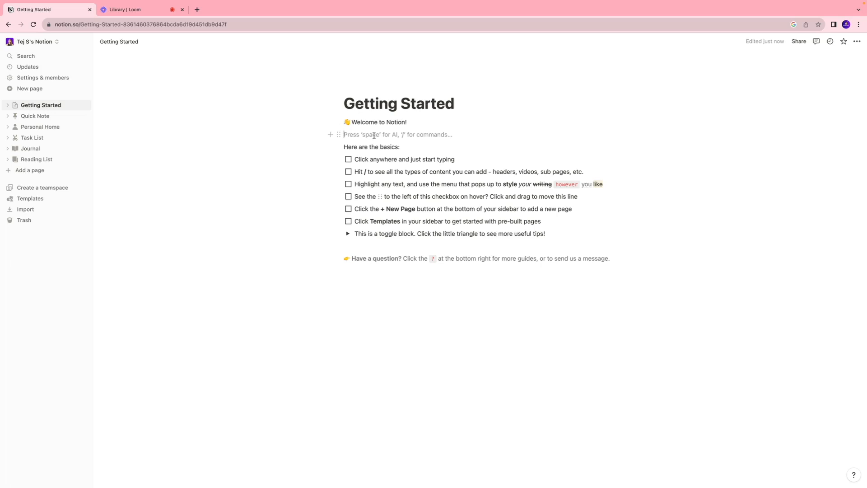
Write "Journal: Feb 24, 2023" on the empty line below the welcome text of the Getting Started page.
{"action": "type", "text": "Jou"}
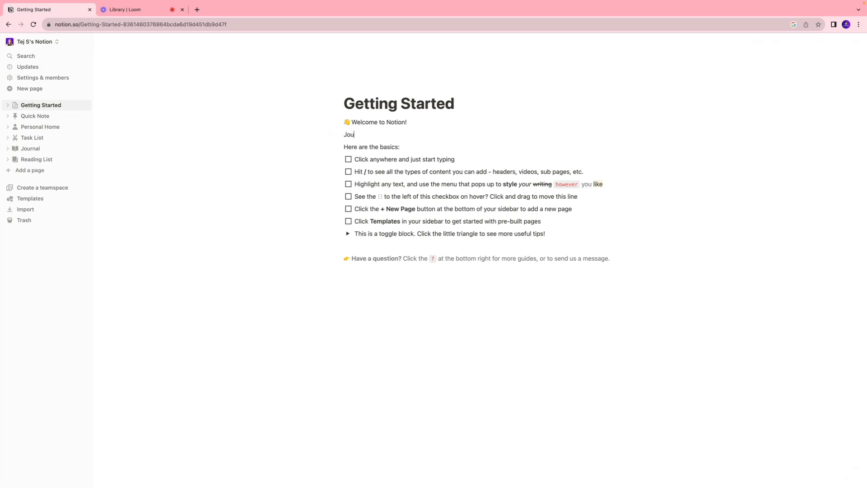
{"action": "type", "text": "rnal"}
{"action": "type", "text": ": Feb 24, 2023"}
Make the "Journal: Feb 24, 2023" line bold and turn it into a Heading 1.
{"action": "left_click_drag", "start_coordinate": [412, 134], "coordinate": [340, 134]}
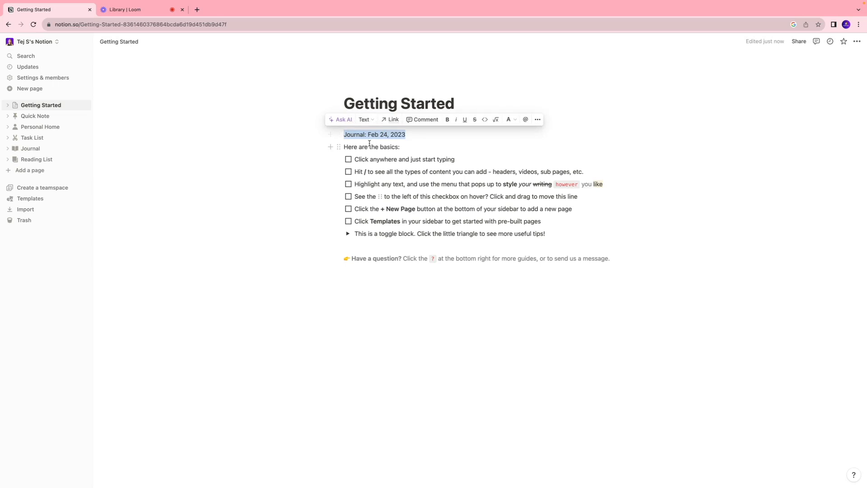
{"action": "left_click", "coordinate": [447, 120]}
{"action": "left_click", "coordinate": [464, 121]}
{"action": "left_click", "coordinate": [365, 119]}
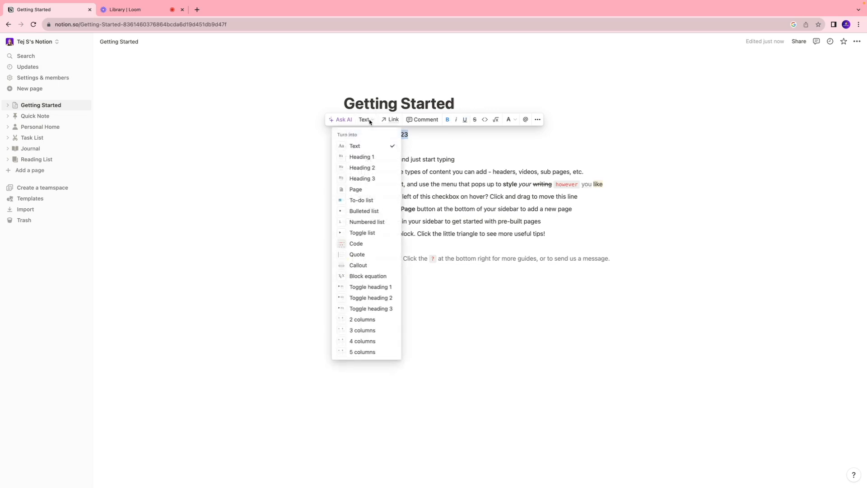
{"action": "left_click", "coordinate": [362, 156]}
{"action": "left_click", "coordinate": [411, 150]}
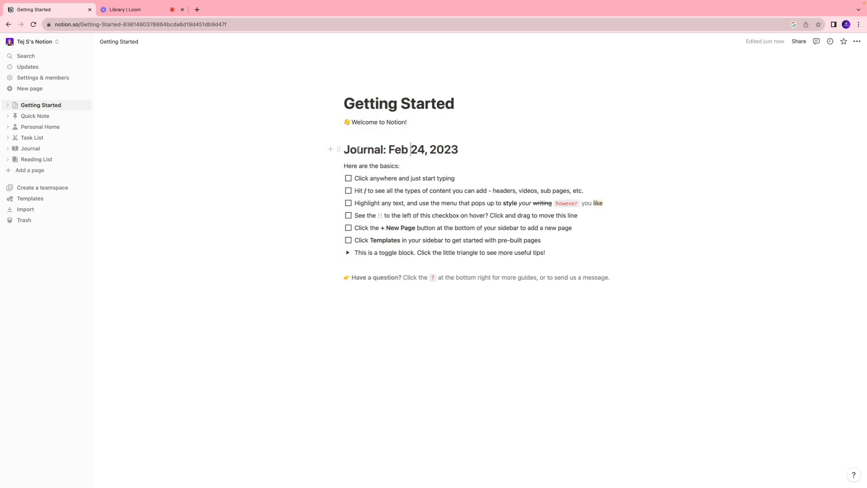
Have AI make the journal heading's text longer and insert the generated entry below the heading.
{"action": "left_click_drag", "start_coordinate": [344, 150], "coordinate": [459, 150]}
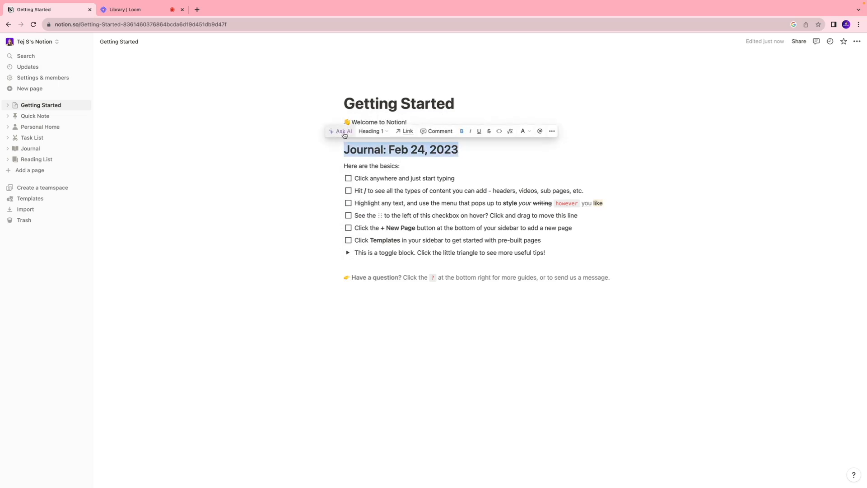
{"action": "left_click", "coordinate": [344, 132]}
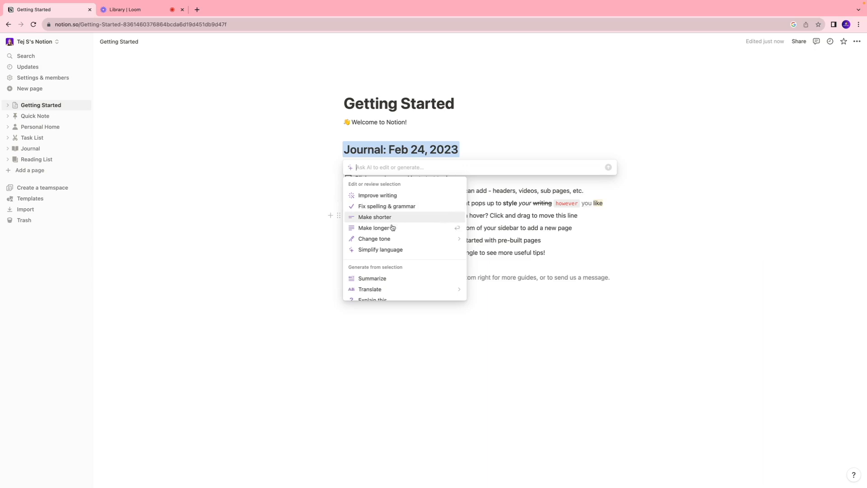
{"action": "mouse_move", "coordinate": [403, 243]}
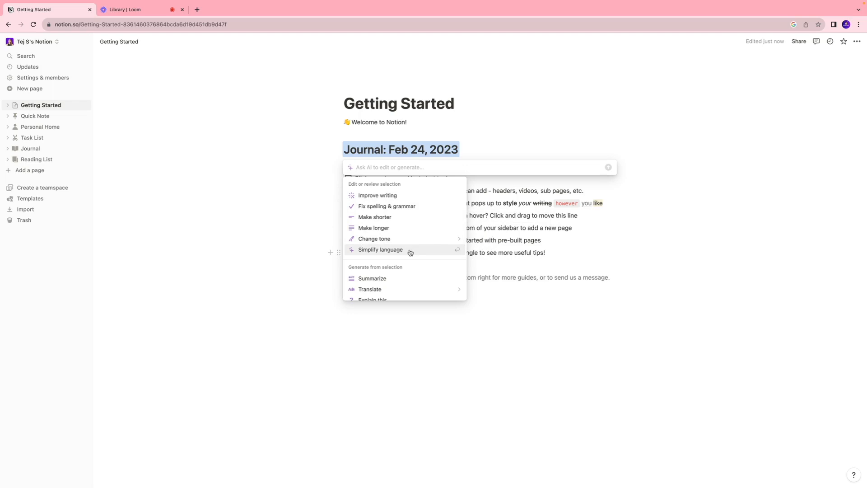
{"action": "left_click", "coordinate": [370, 228]}
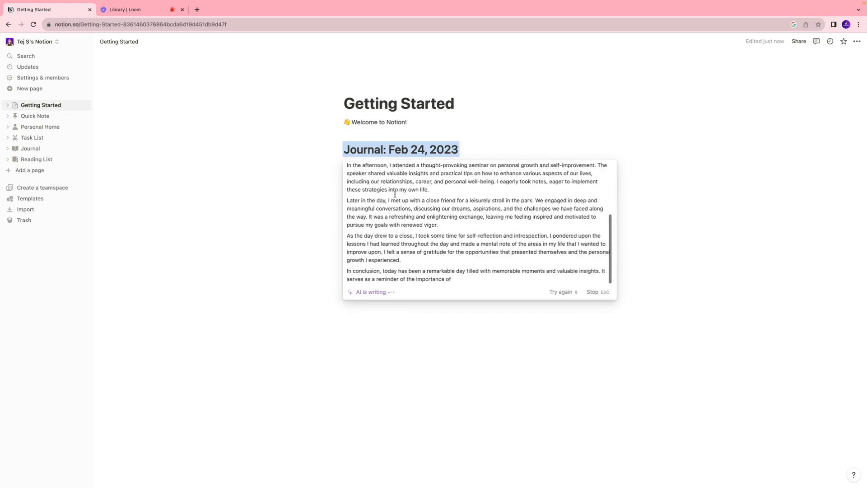
{"action": "scroll", "coordinate": [397, 195], "scroll_direction": "up", "scroll_amount": 10}
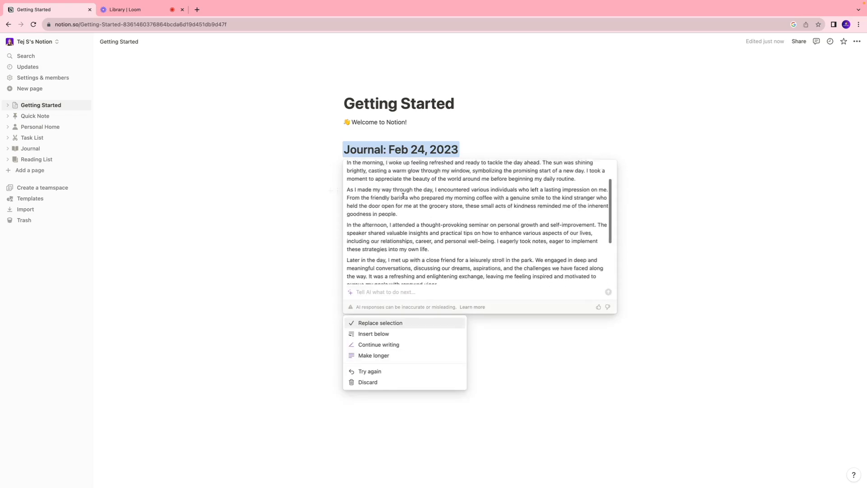
{"action": "left_click", "coordinate": [397, 334]}
{"action": "left_click", "coordinate": [425, 187]}
Change the text color of the "Journal: Feb 24, 2023" heading to orange.
{"action": "scroll", "coordinate": [381, 188], "scroll_direction": "down", "scroll_amount": 1}
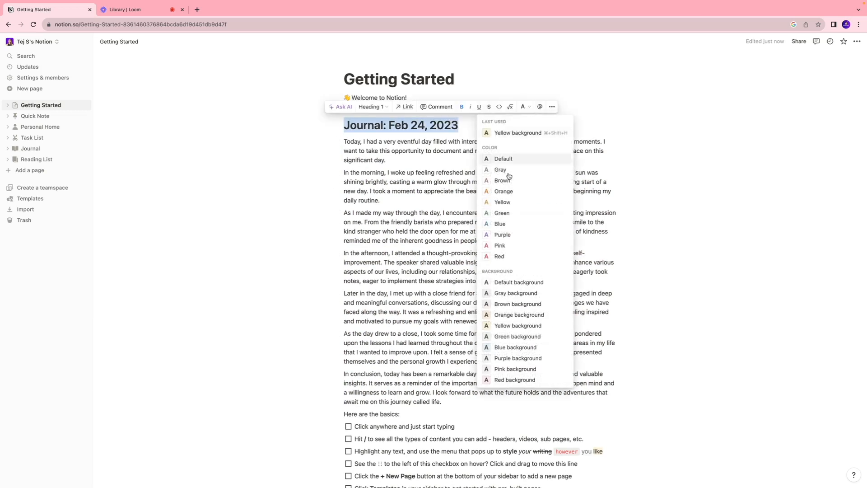
{"action": "left_click", "coordinate": [505, 191]}
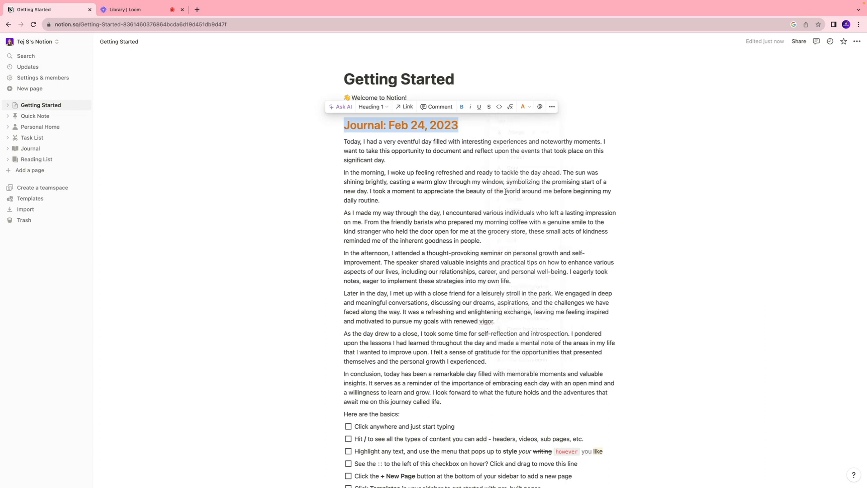
{"action": "left_click", "coordinate": [524, 106]}
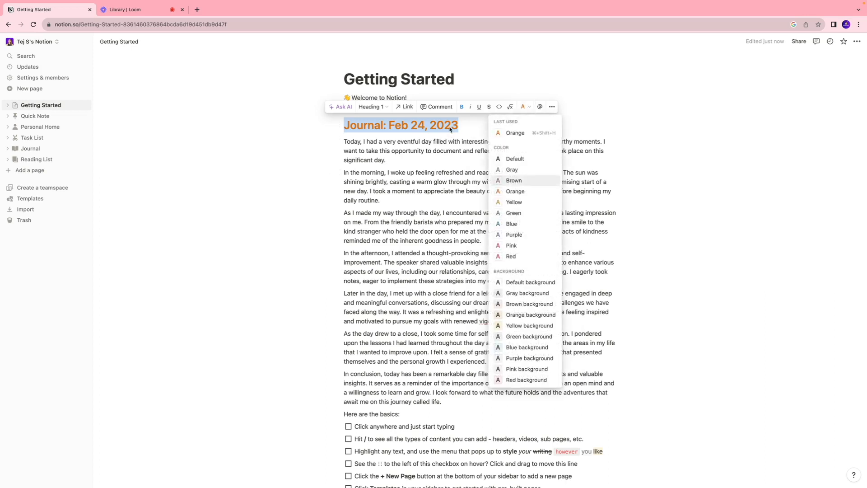
Comment on the journal heading, mentioning the account owner with the message "- Can you review this note?", and post it.
{"action": "left_click", "coordinate": [552, 106]}
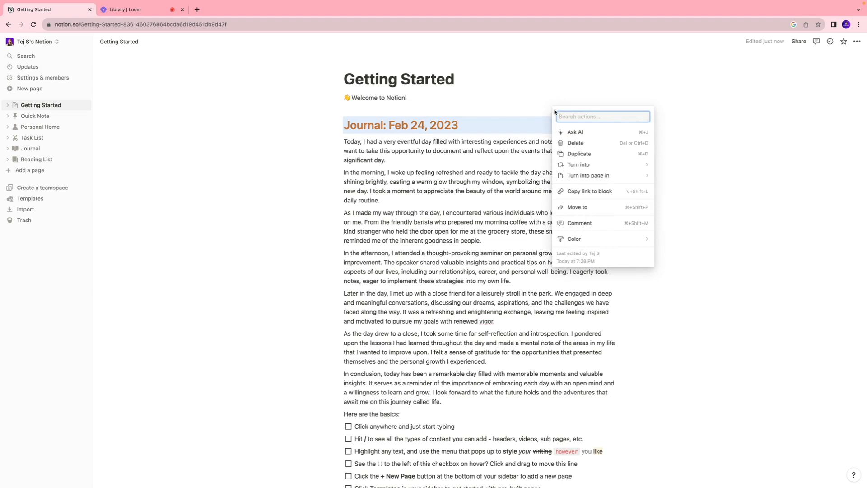
{"action": "mouse_move", "coordinate": [588, 179]}
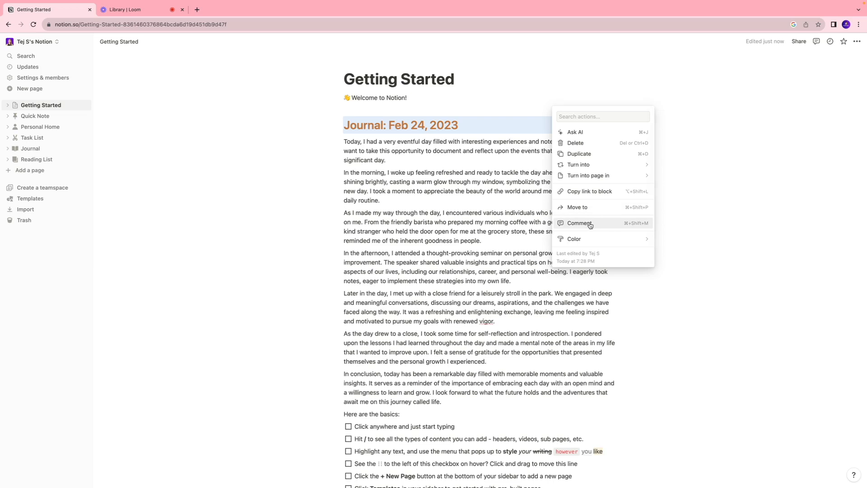
{"action": "left_click", "coordinate": [590, 225]}
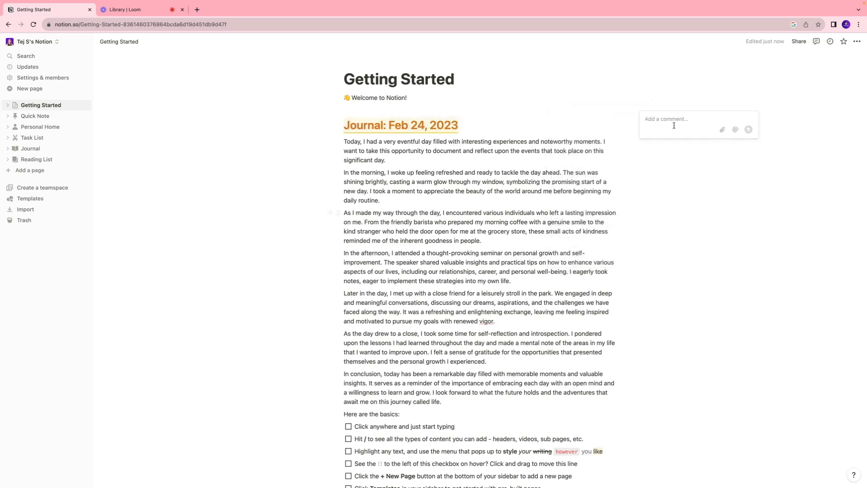
{"action": "type", "text": "@"}
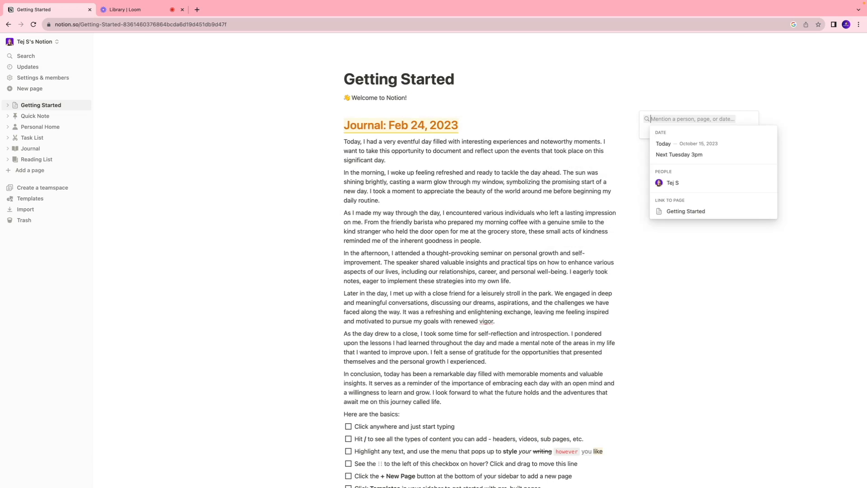
{"action": "type", "text": "Tej S"}
{"action": "key", "text": "Return"}
{"action": "type", "text": "- Can you review this note?"}
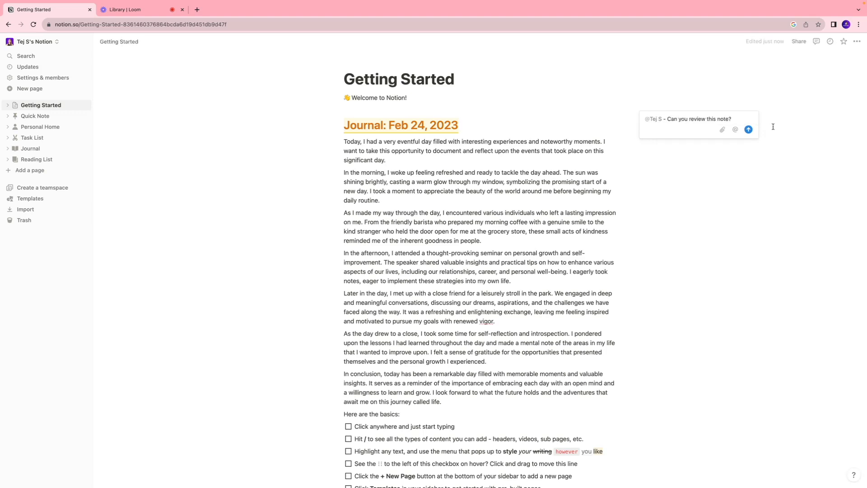
{"action": "left_click", "coordinate": [748, 129]}
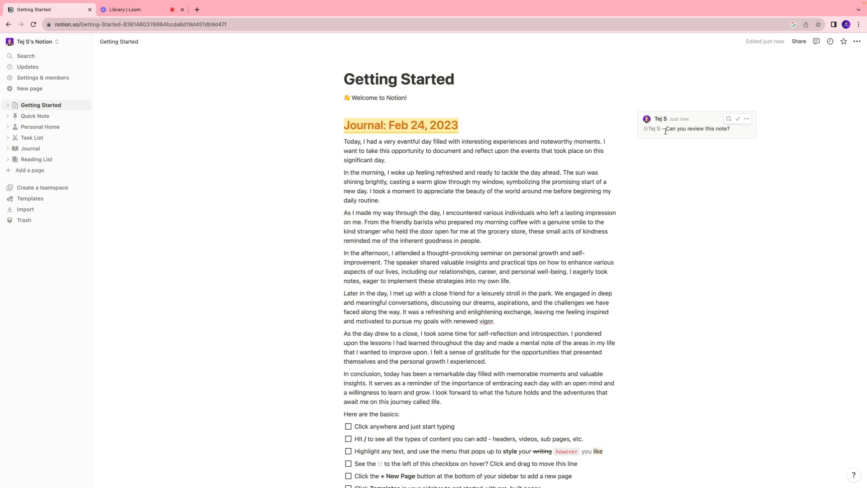
Replace the basics checklist below the journal entry with an embedded sub-page and open that page.
{"action": "left_click", "coordinate": [463, 125]}
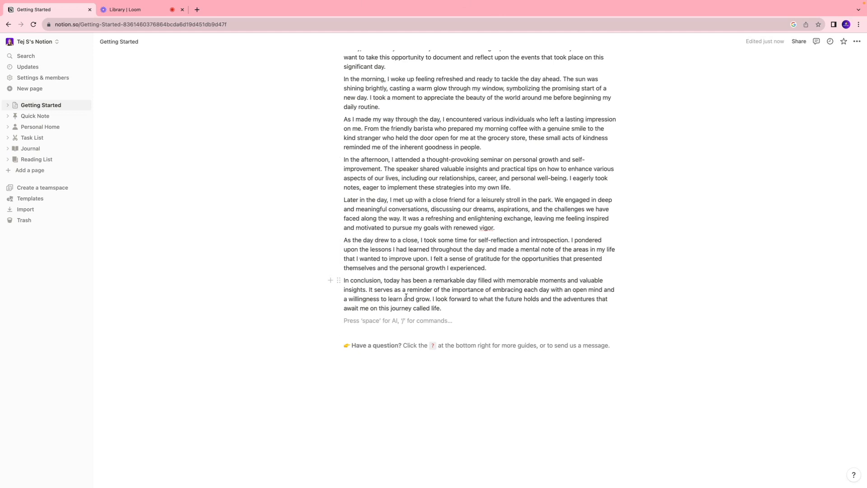
{"action": "type", "text": "/"}
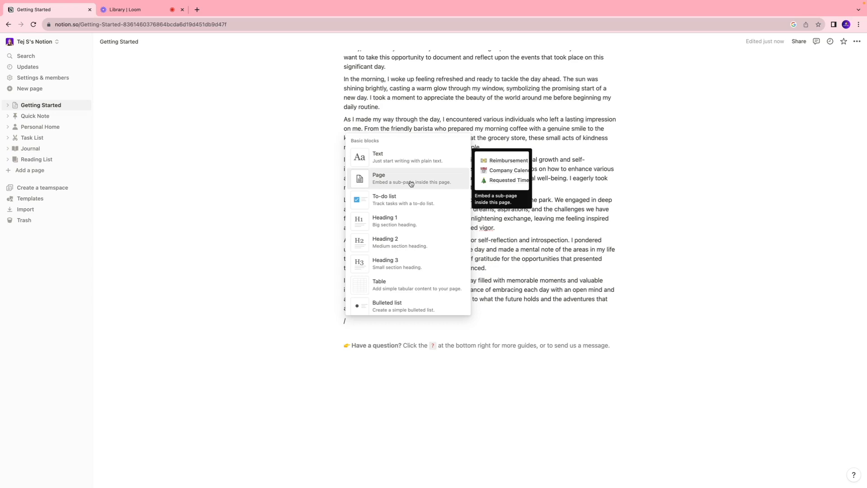
{"action": "left_click", "coordinate": [395, 183]}
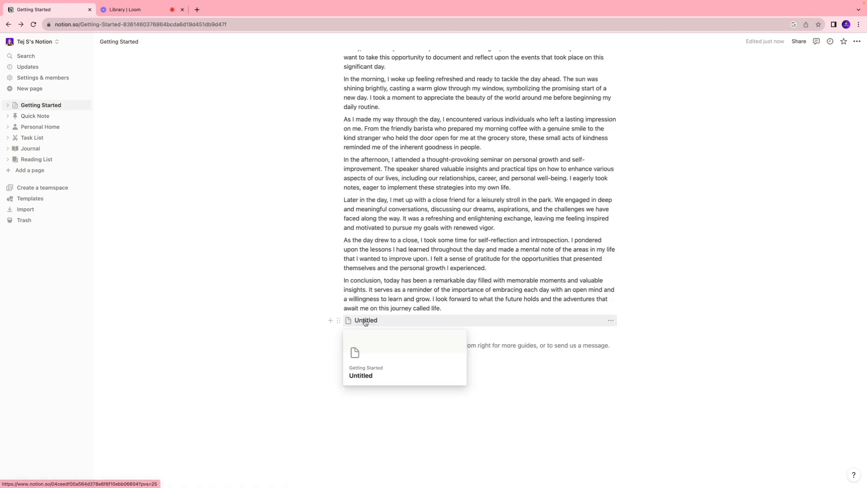
{"action": "left_click", "coordinate": [365, 320]}
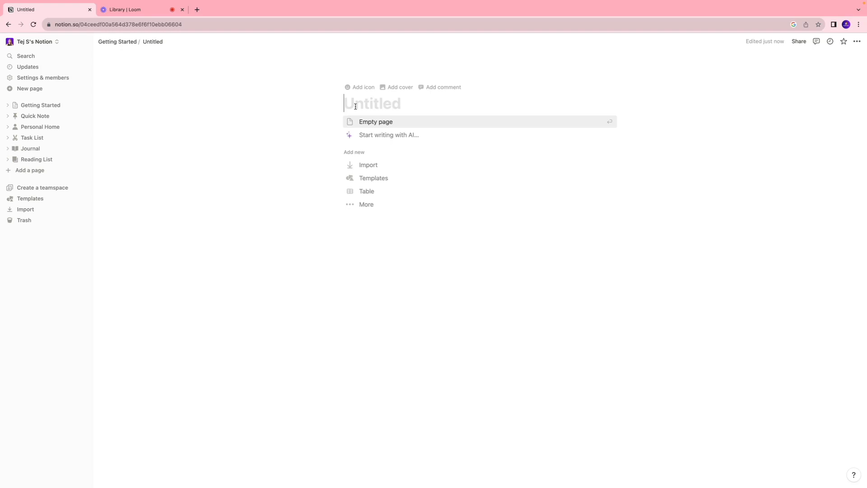
Title the sub-page "Journal: January 2023" and fill its body with a journal entry for that month.
{"action": "type", "text": "Jounr"}
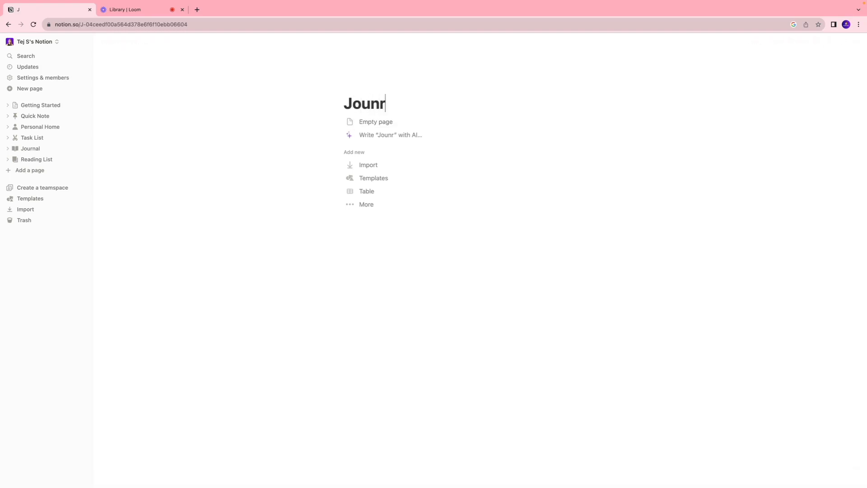
{"action": "key", "text": "BackSpace"}
{"action": "key", "text": "BackSpace"}
{"action": "type", "text": "rnal: J"}
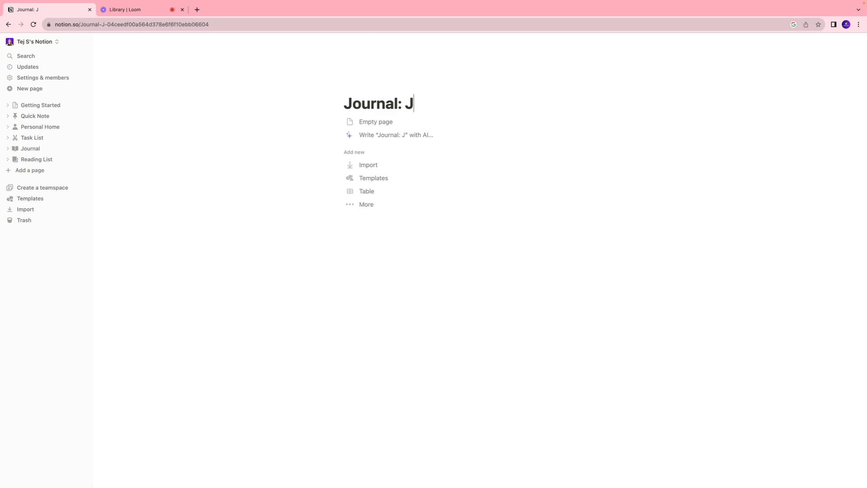
{"action": "type", "text": "anuary 2023"}
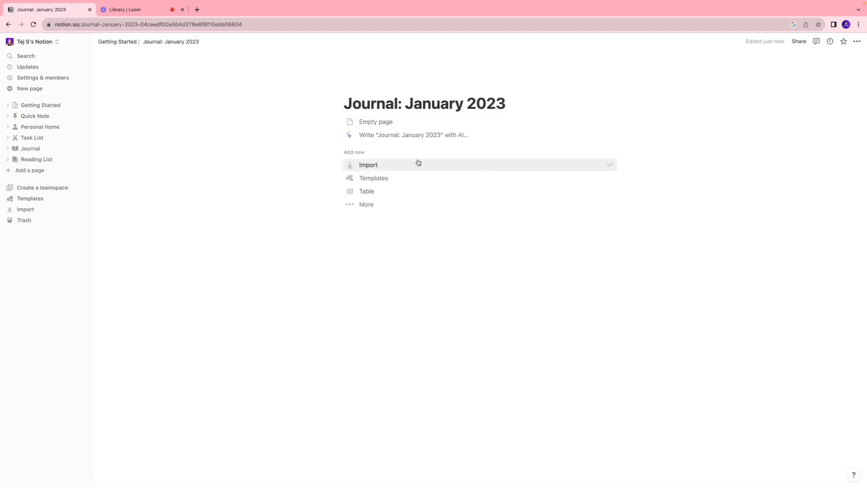
{"action": "key", "text": "super+v"}
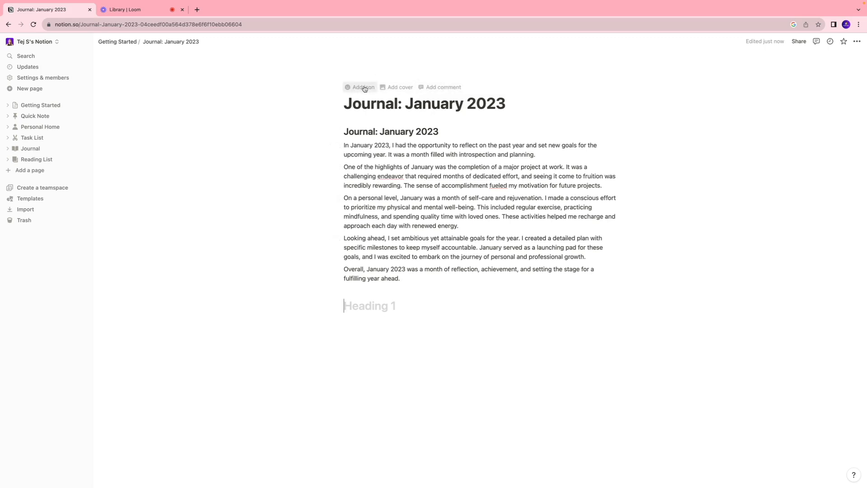
Add a cover image and an icon to the "Journal: January 2023" page.
{"action": "left_click", "coordinate": [396, 88]}
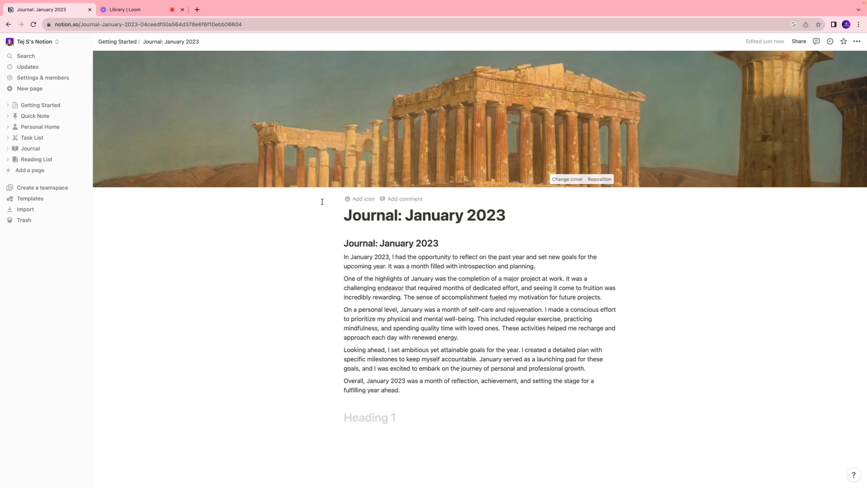
{"action": "left_click", "coordinate": [357, 199]}
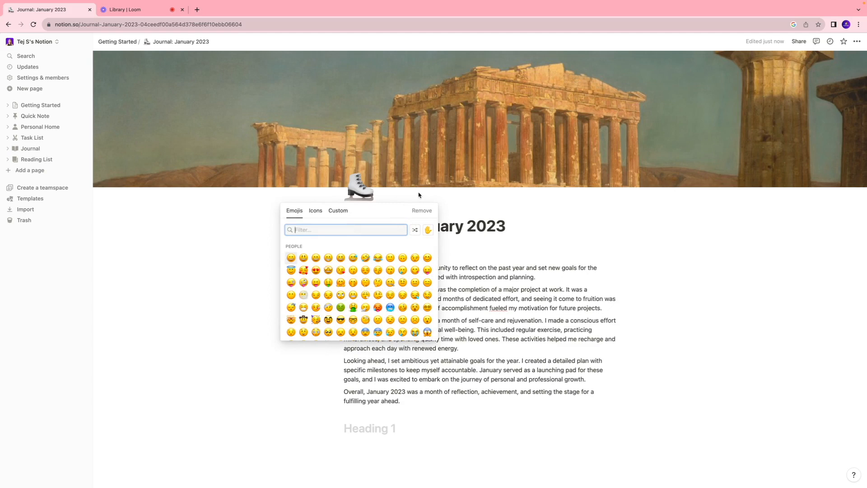
Remove the icon from the "Journal: January 2023" page and go back to the Getting Started page.
{"action": "left_click", "coordinate": [421, 211]}
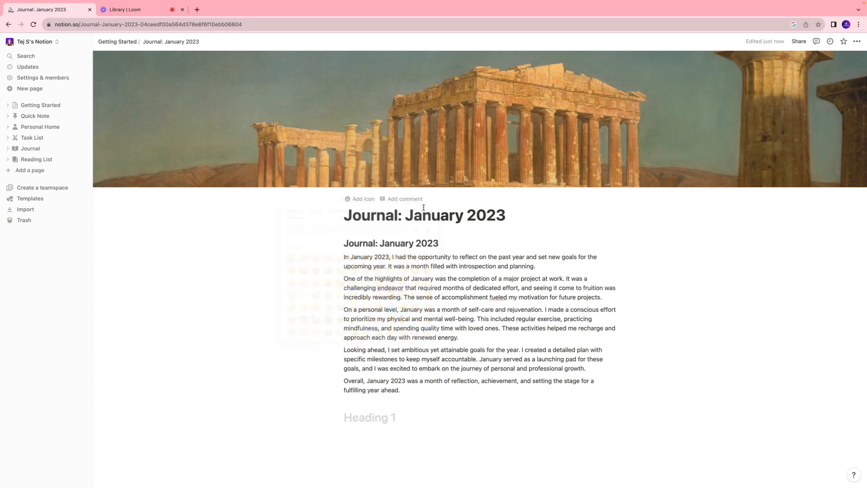
{"action": "scroll", "coordinate": [464, 202], "scroll_direction": "down", "scroll_amount": 1}
{"action": "scroll", "coordinate": [464, 202], "scroll_direction": "up", "scroll_amount": 1}
{"action": "scroll", "coordinate": [465, 197], "scroll_direction": "left", "scroll_amount": 3}
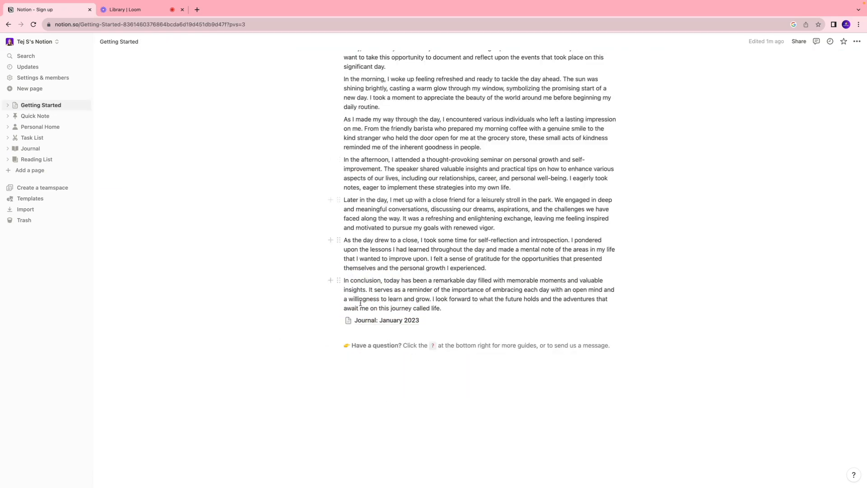
Preview the "Journal: January 2023" sub-page link below the journal entry, then open the sub-page and review its content.
{"action": "mouse_move", "coordinate": [355, 323]}
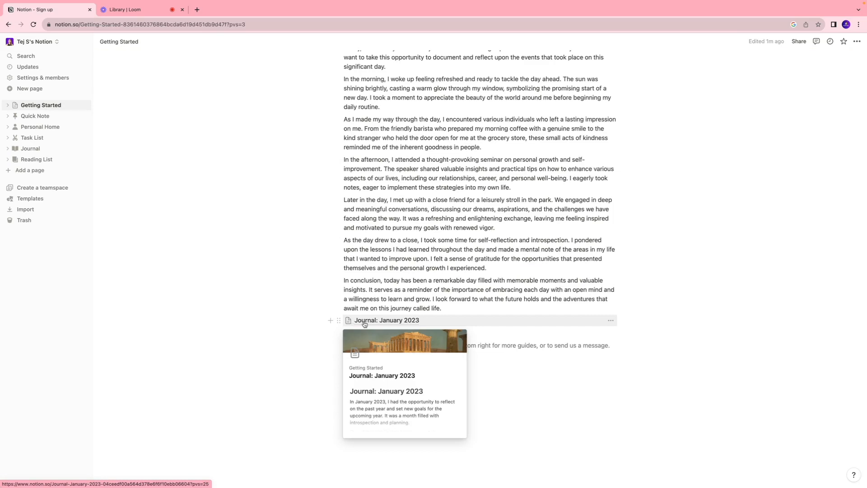
{"action": "scroll", "coordinate": [375, 274], "scroll_direction": "up", "scroll_amount": 2}
{"action": "scroll", "coordinate": [389, 293], "scroll_direction": "down", "scroll_amount": 2}
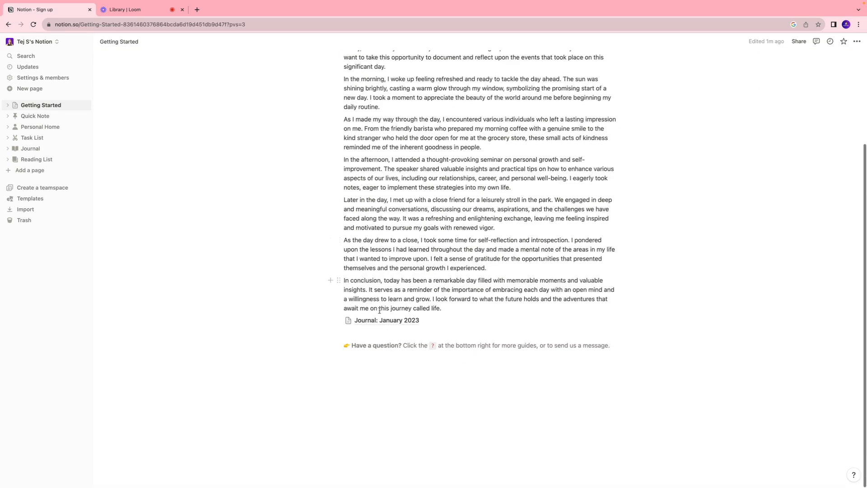
{"action": "scroll", "coordinate": [384, 306], "scroll_direction": "up", "scroll_amount": 2}
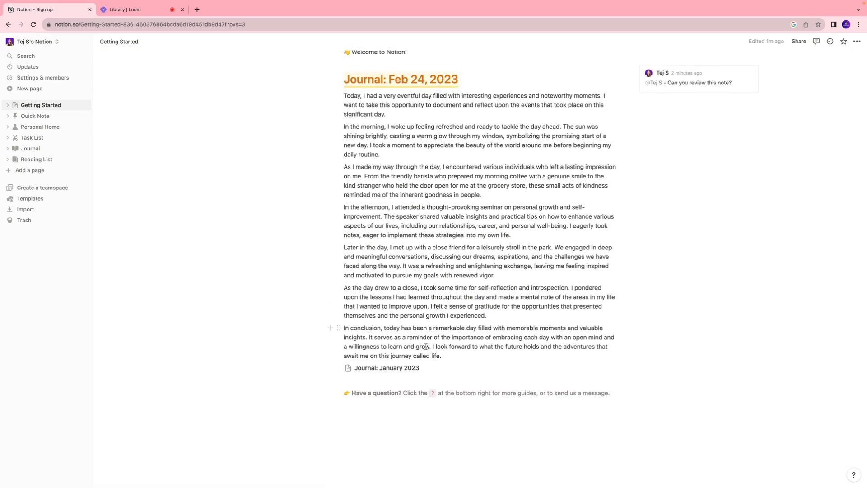
{"action": "left_click", "coordinate": [402, 370]}
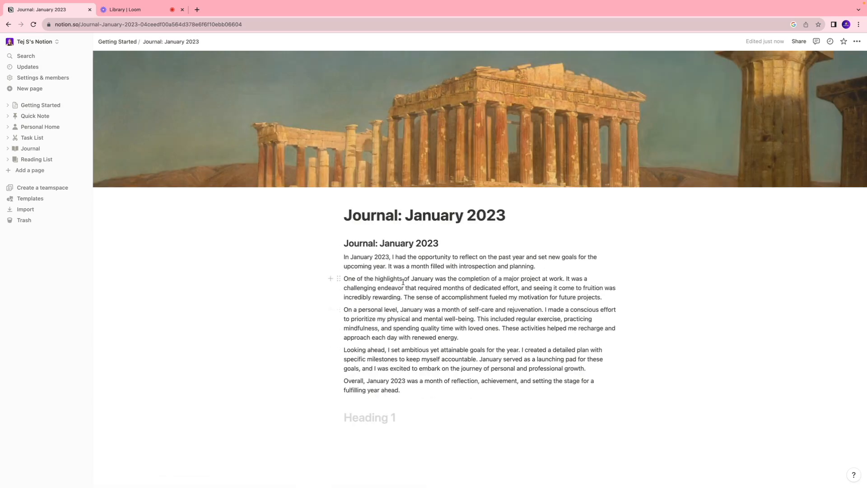
{"action": "scroll", "coordinate": [403, 282], "scroll_direction": "down", "scroll_amount": 3}
{"action": "scroll", "coordinate": [402, 283], "scroll_direction": "up", "scroll_amount": 3}
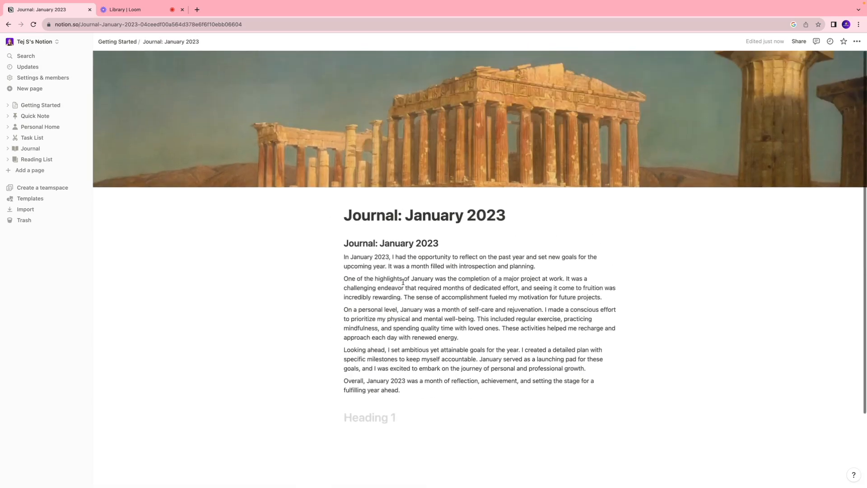
Return to the Getting Started page and move the "Journal: January 2023" link directly below the "Journal: Feb 24, 2023" heading.
{"action": "left_click", "coordinate": [8, 25]}
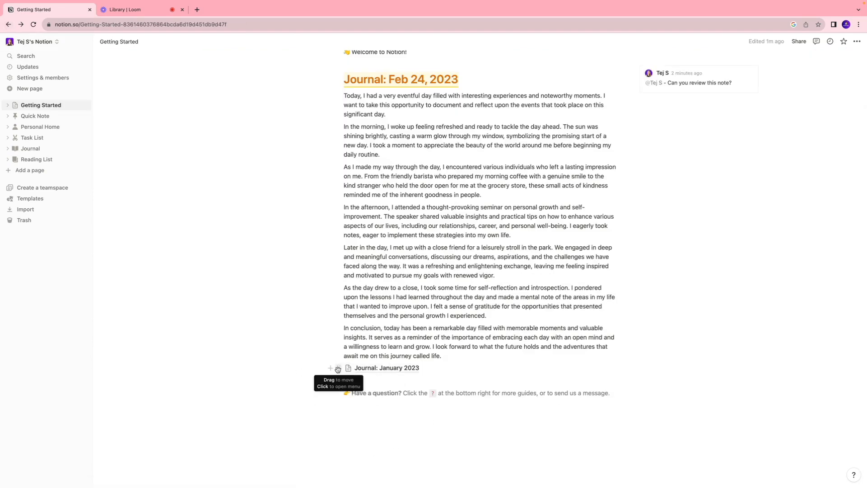
{"action": "left_click_drag", "start_coordinate": [338, 369], "coordinate": [345, 143]}
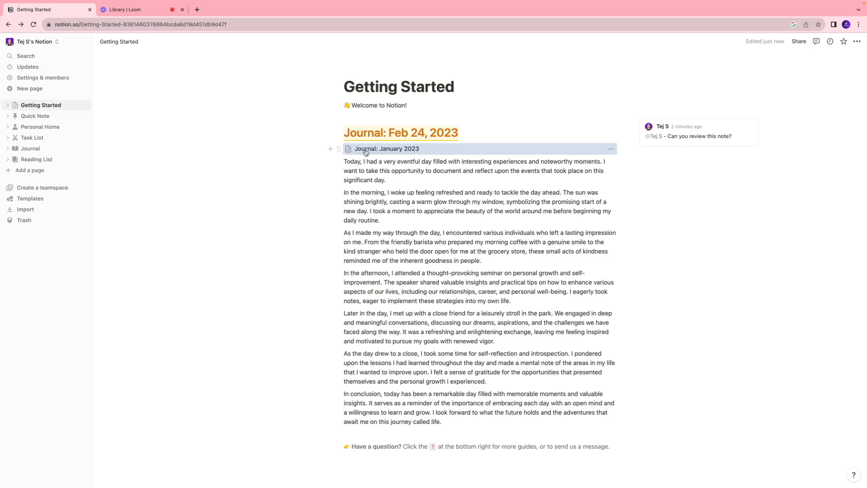
Add a to-do list below the sub-page link, keeping one "Document and reflect upon the events of the day" item and deleting the duplicate and yesterday's-tasks items.
{"action": "left_click", "coordinate": [331, 149]}
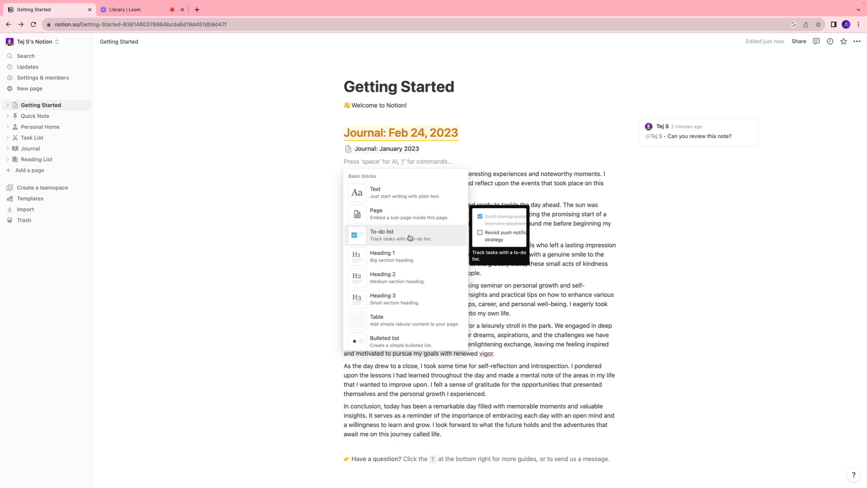
{"action": "left_click", "coordinate": [372, 234]}
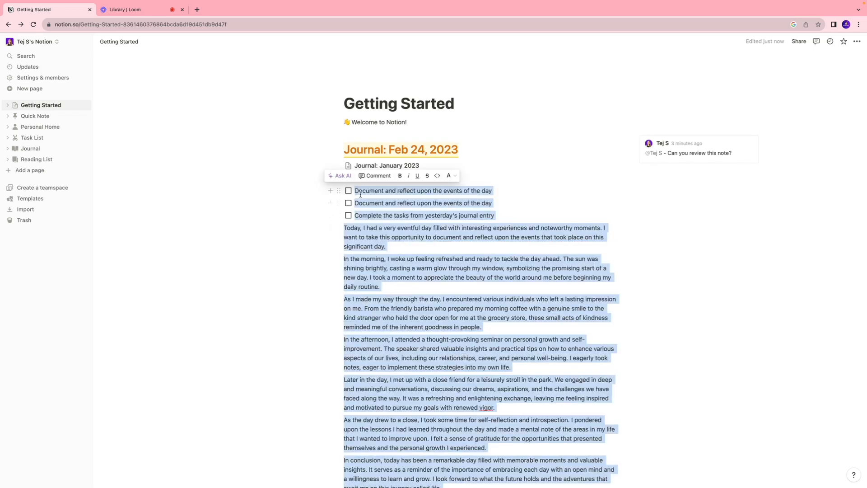
{"action": "left_click", "coordinate": [362, 190]}
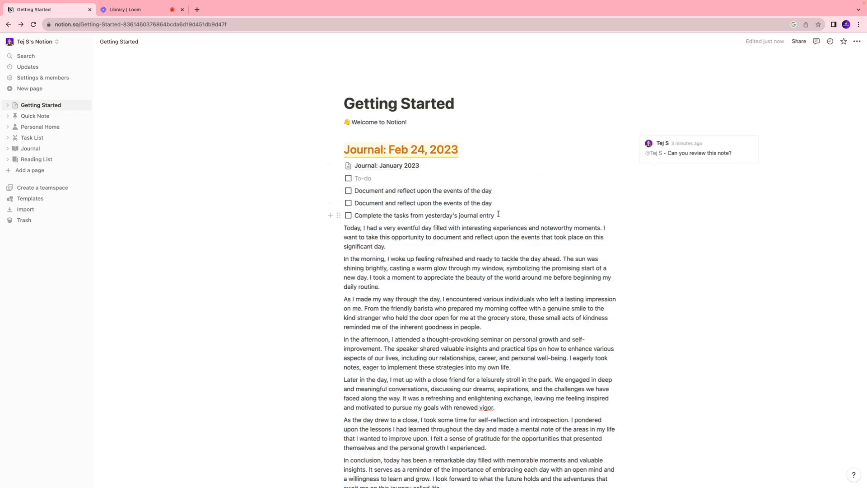
{"action": "left_click_drag", "start_coordinate": [498, 214], "coordinate": [348, 204]}
{"action": "key", "text": "BackSpace"}
{"action": "key", "text": "BackSpace"}
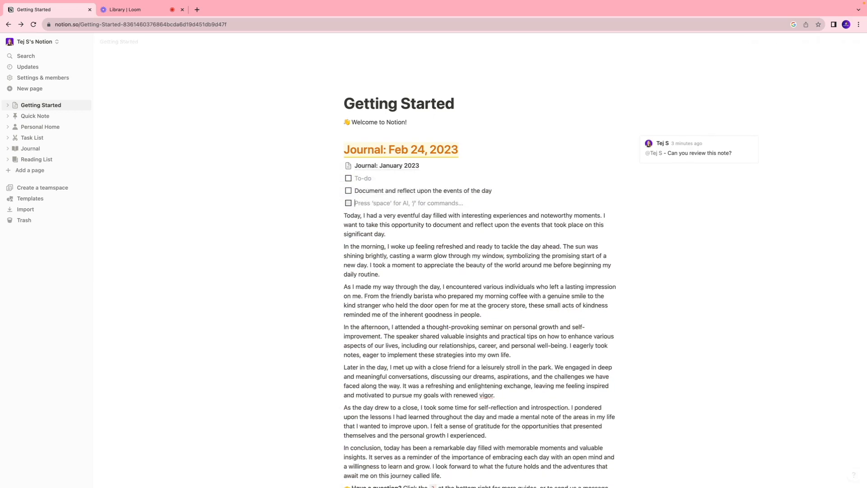
Mark the "Document and reflect upon the events of the day" to-do as done and set it back to undone.
{"action": "left_click", "coordinate": [348, 191]}
{"action": "left_click", "coordinate": [348, 191]}
{"action": "left_click", "coordinate": [349, 192]}
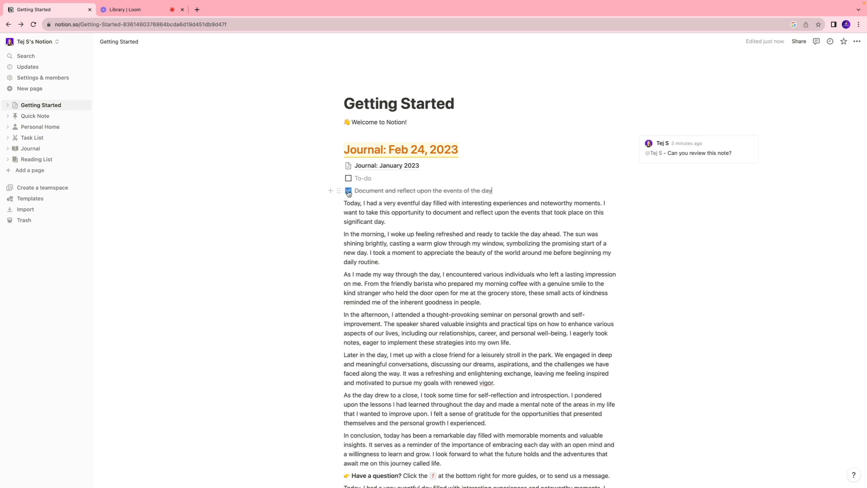
{"action": "left_click", "coordinate": [348, 191]}
Insert a table below the to-do item with the headers Monday, Tuesday and Wednesday, and enter "Fitness Goal" under Monday.
{"action": "left_click", "coordinate": [331, 191]}
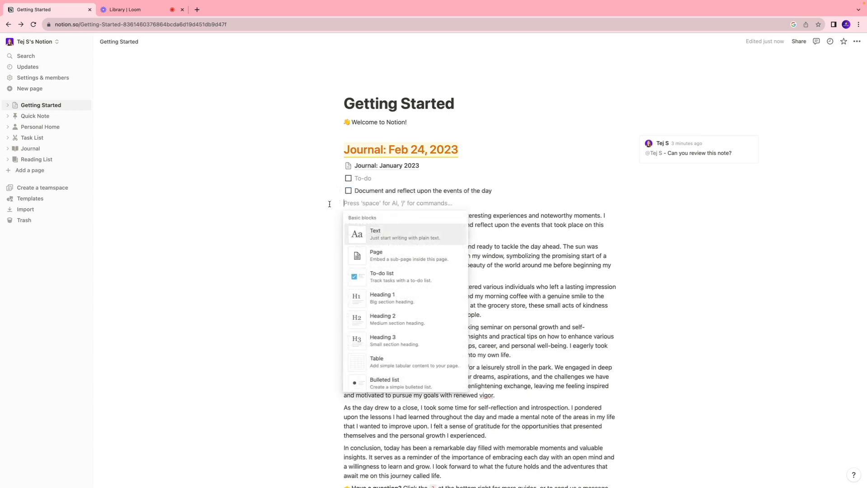
{"action": "scroll", "coordinate": [393, 306], "scroll_direction": "down", "scroll_amount": 3}
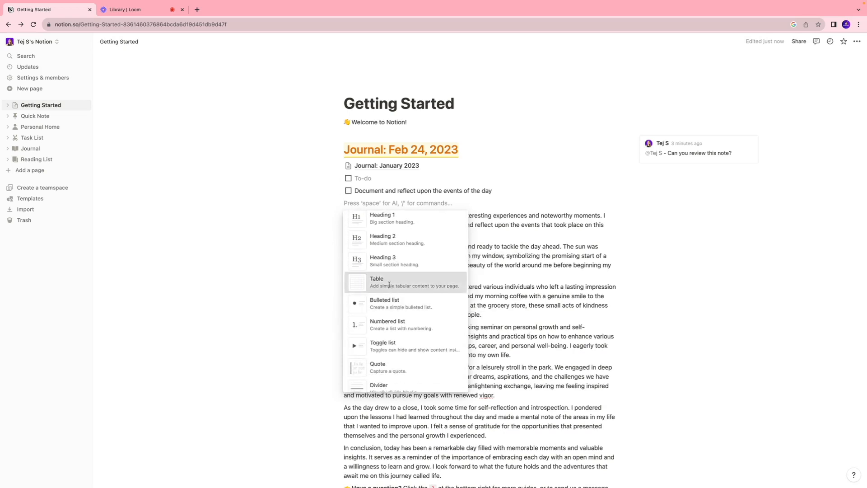
{"action": "left_click", "coordinate": [390, 287]}
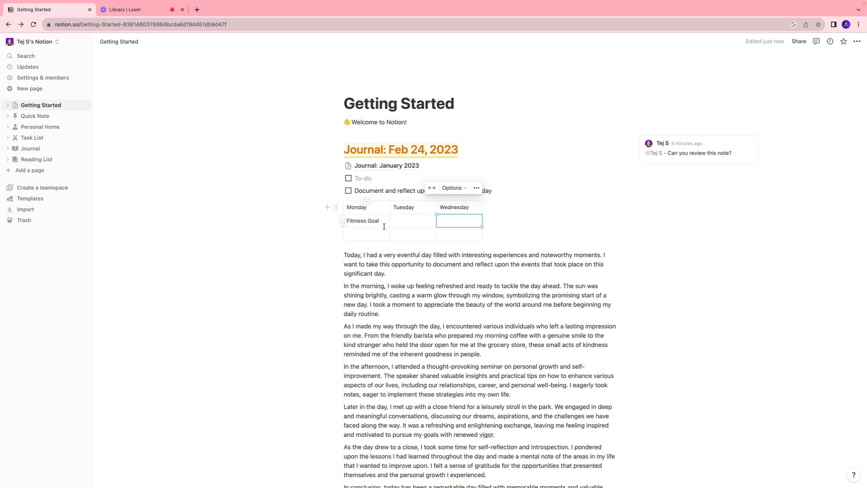
{"action": "left_click", "coordinate": [356, 221]}
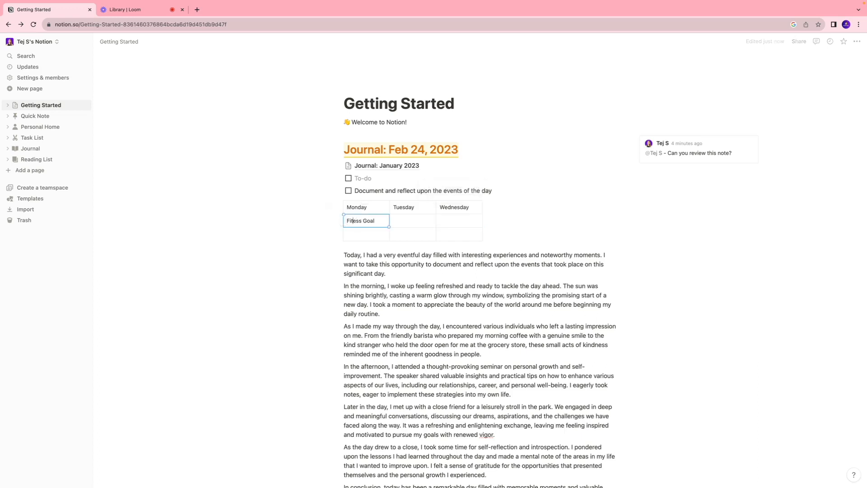
Add a fourth column to the table and enter "Attend atleast one webinar related to AI" under Tuesday.
{"action": "left_click", "coordinate": [406, 221]}
{"action": "left_click", "coordinate": [487, 222]}
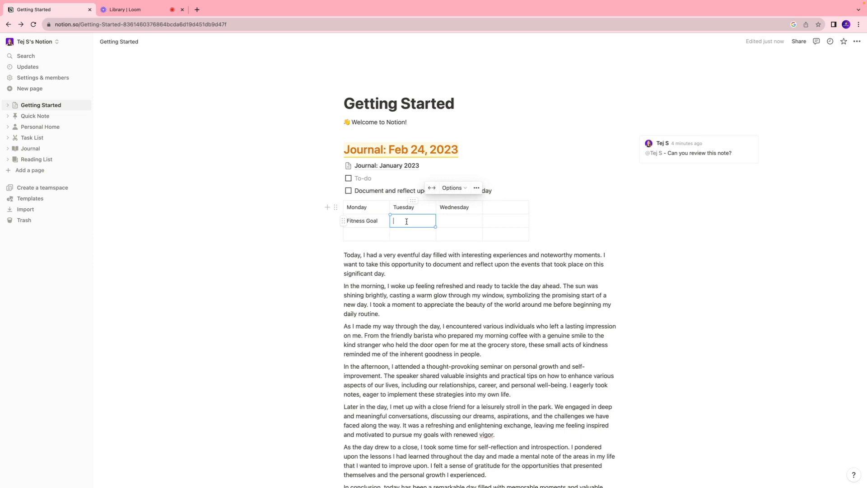
{"action": "type", "text": "Attend atleast one webinar"}
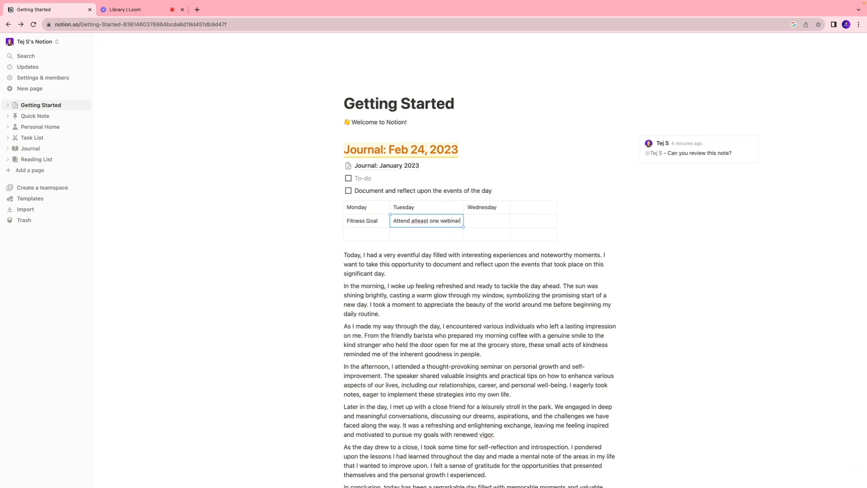
{"action": "type", "text": " related to AI"}
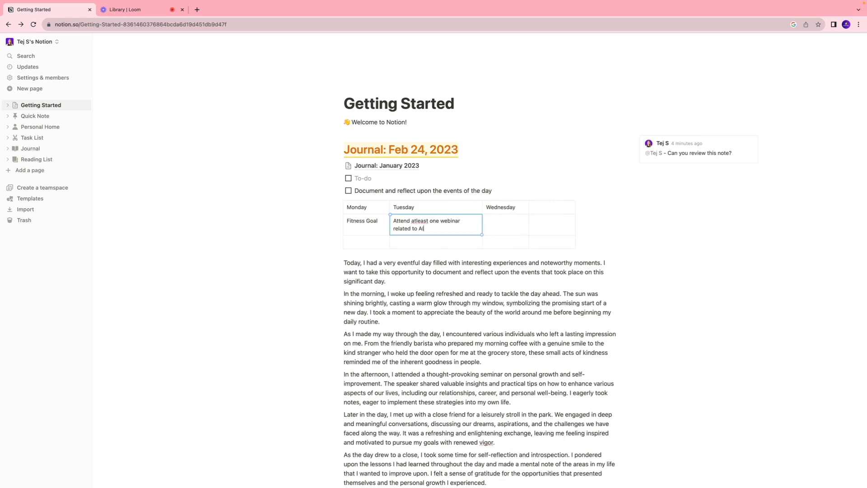
Enter "Visit a networking event" under Wednesday and correct "atleast" to "at-least" in the Tuesday cell.
{"action": "left_click", "coordinate": [502, 224]}
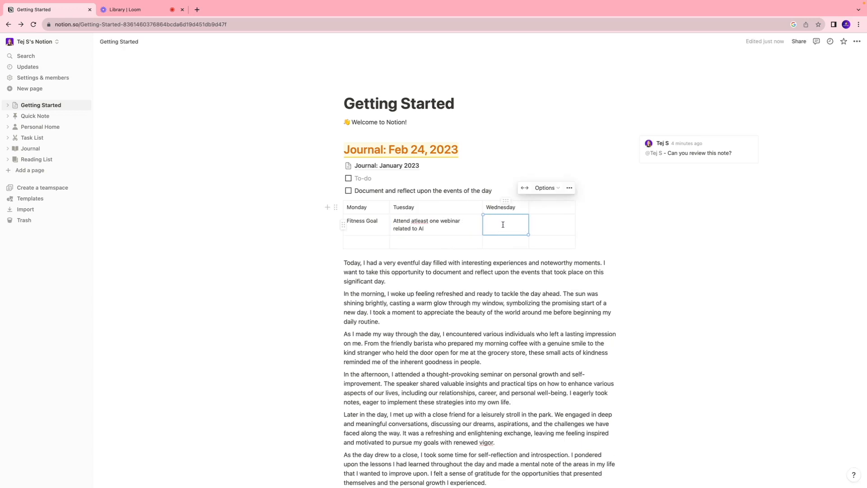
{"action": "type", "text": "V"}
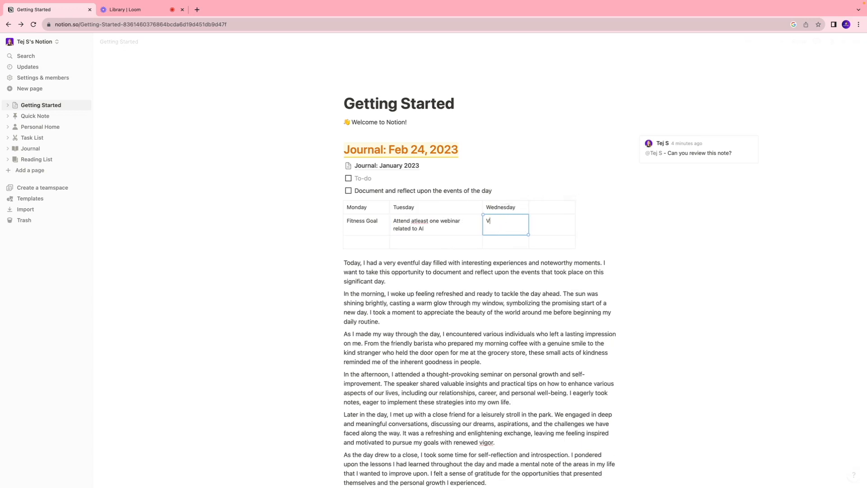
{"action": "type", "text": "isit a networking event"}
{"action": "right_click", "coordinate": [425, 221]}
{"action": "left_click", "coordinate": [435, 229]}
{"action": "left_click", "coordinate": [548, 232]}
{"action": "left_click", "coordinate": [565, 229]}
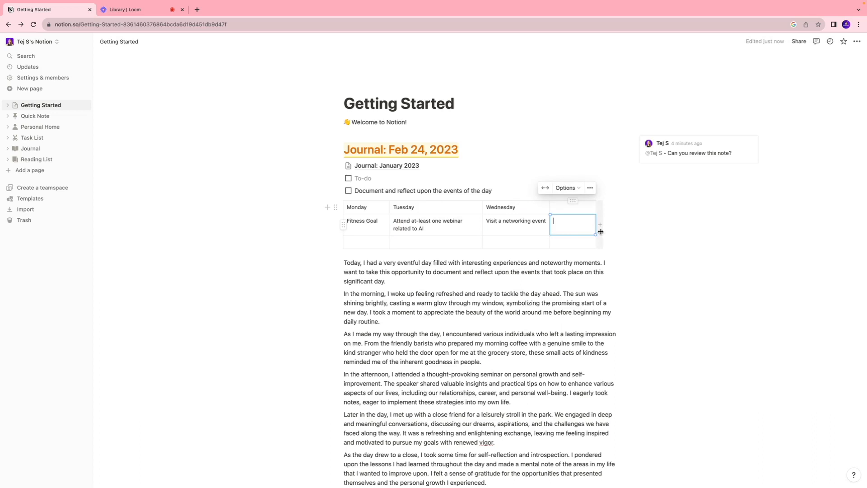
Insert the quote "The only way to do great work is to love what you do." - Steve Jobs and move it directly below the journal heading.
{"action": "left_click", "coordinate": [330, 263]}
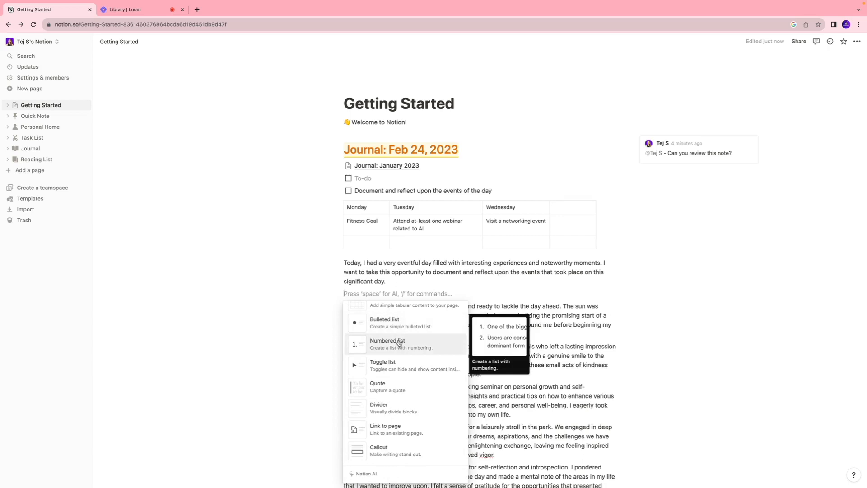
{"action": "scroll", "coordinate": [400, 343], "scroll_direction": "down", "scroll_amount": 1}
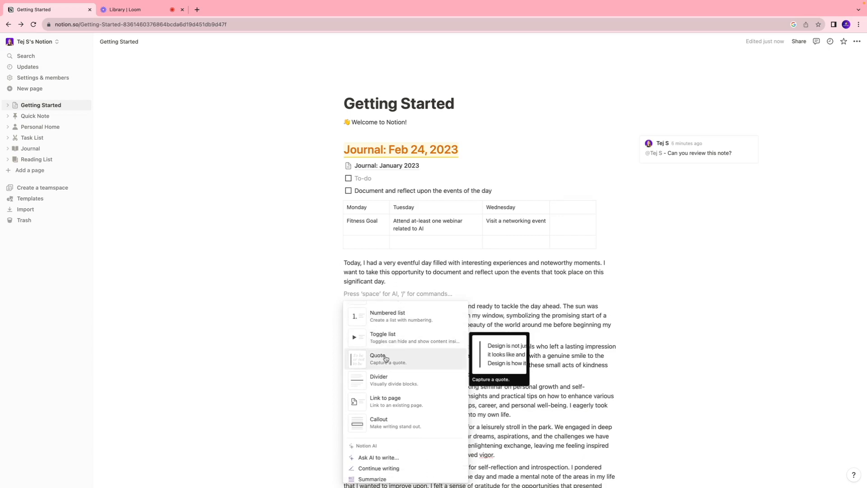
{"action": "left_click", "coordinate": [386, 359]}
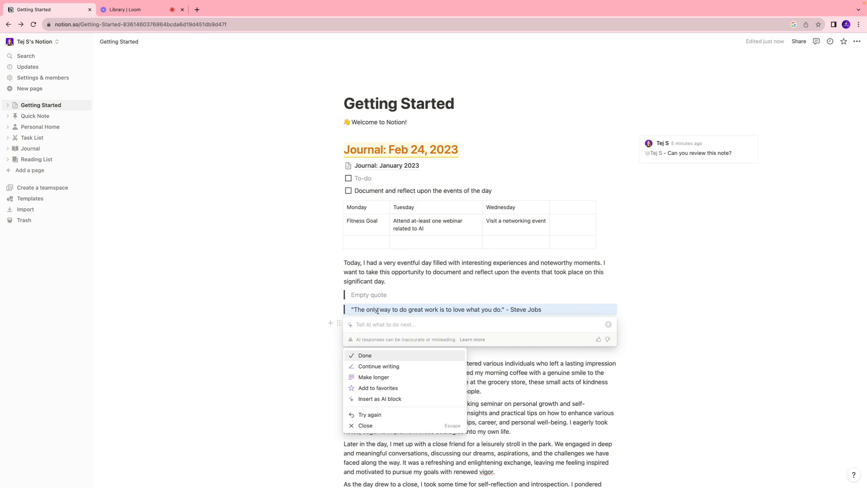
{"action": "left_click_drag", "start_coordinate": [338, 310], "coordinate": [334, 152]}
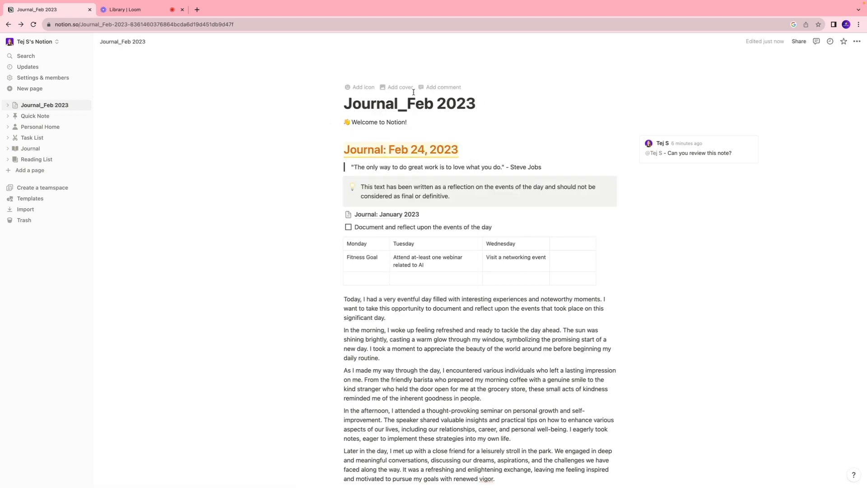
Add a cover to the Journal_Feb 2023 page and change it to the painting of people rowing across an icy river.
{"action": "left_click", "coordinate": [397, 88]}
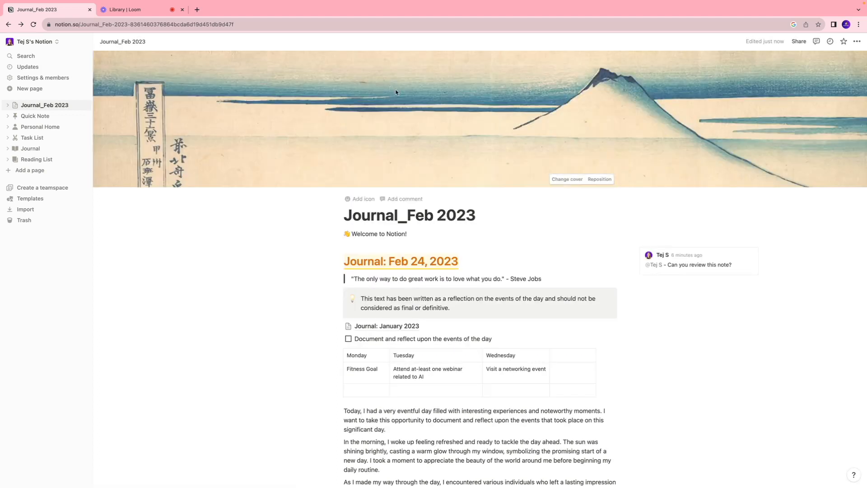
{"action": "left_click", "coordinate": [574, 180]}
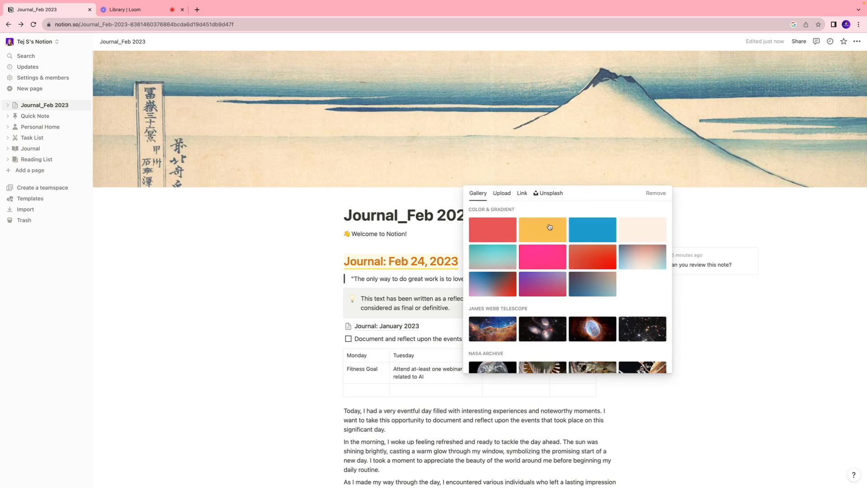
{"action": "scroll", "coordinate": [551, 225], "scroll_direction": "down", "scroll_amount": 5}
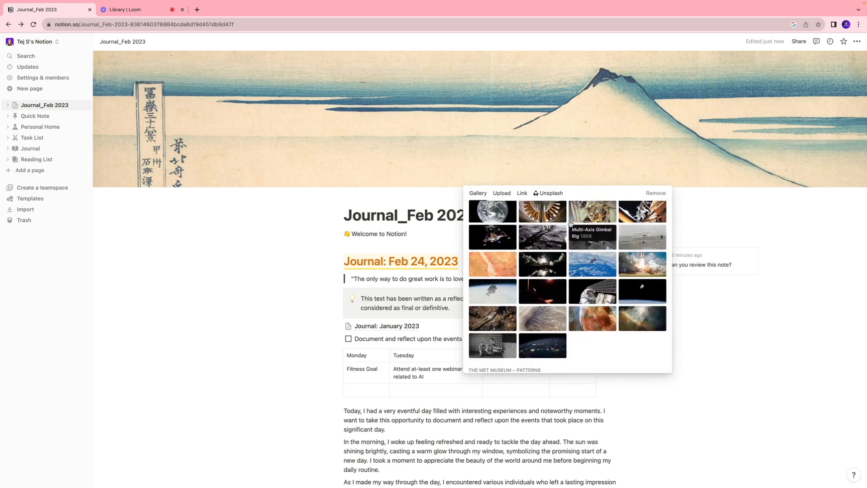
{"action": "scroll", "coordinate": [570, 223], "scroll_direction": "down", "scroll_amount": 3}
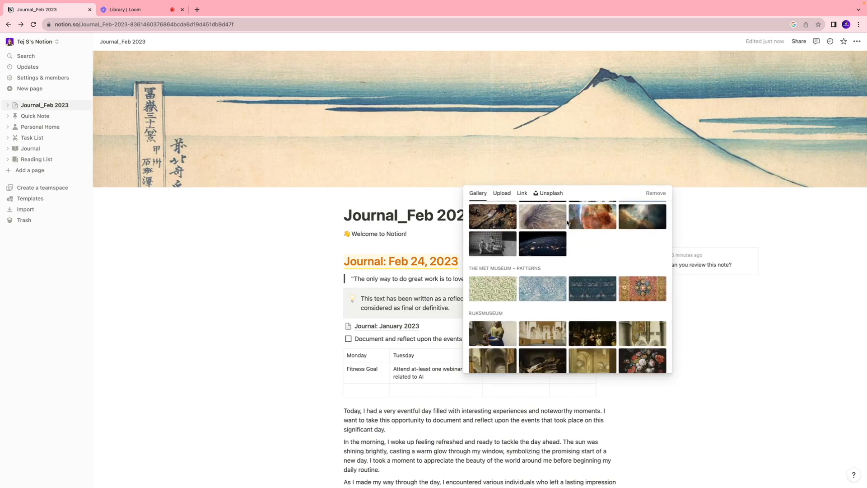
{"action": "scroll", "coordinate": [571, 222], "scroll_direction": "down", "scroll_amount": 3}
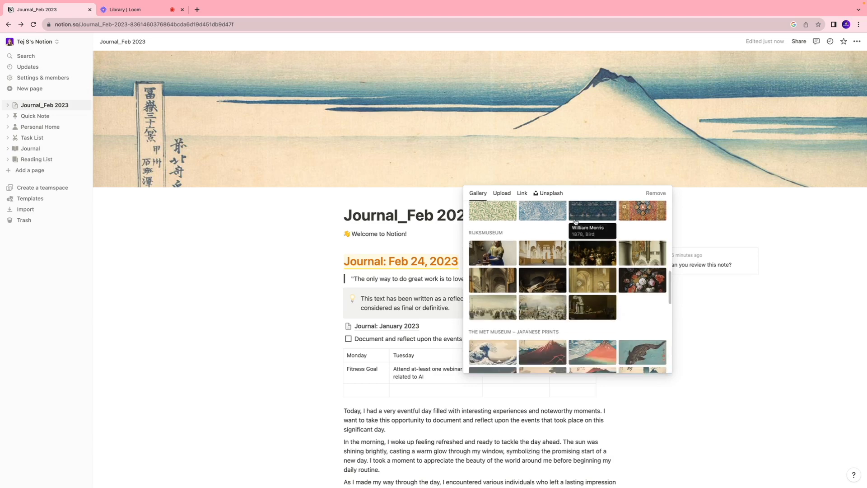
{"action": "left_click", "coordinate": [550, 194]}
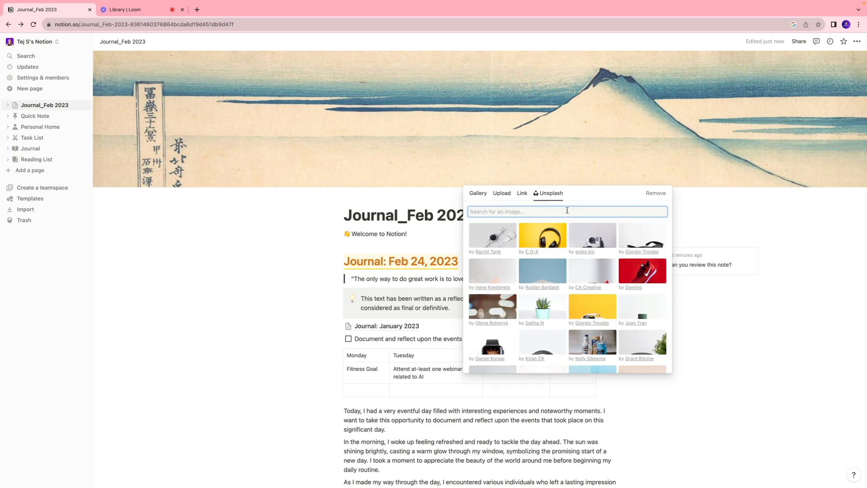
{"action": "scroll", "coordinate": [567, 210], "scroll_direction": "down", "scroll_amount": 4}
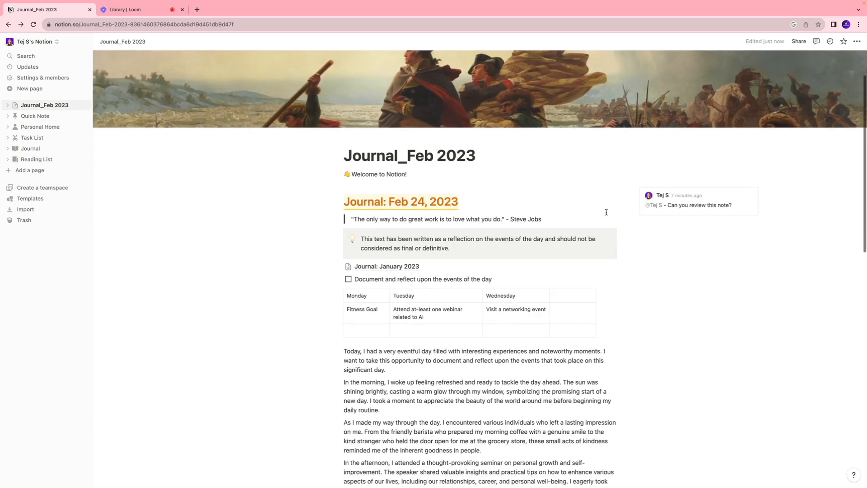
Review the finished Journal_Feb 2023 page, from its cover and quote down through the table and journal text.
{"action": "scroll", "coordinate": [606, 211], "scroll_direction": "down", "scroll_amount": 2}
{"action": "scroll", "coordinate": [606, 210], "scroll_direction": "up", "scroll_amount": 3}
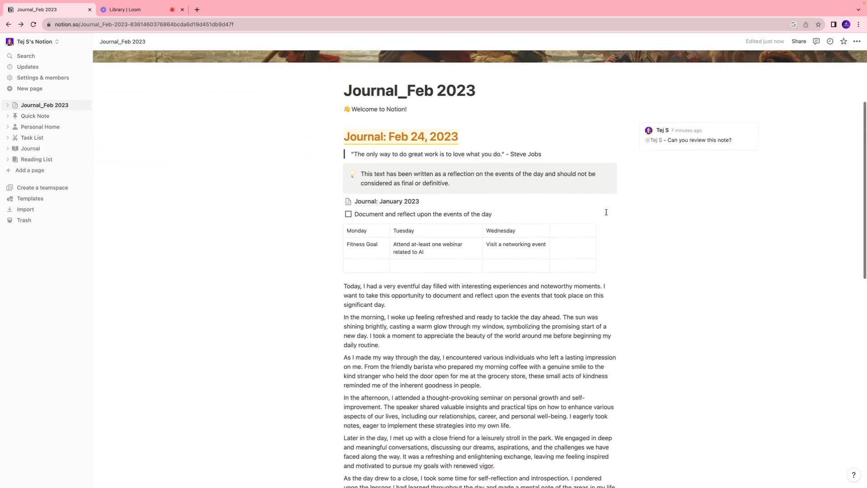
{"action": "scroll", "coordinate": [606, 215], "scroll_direction": "down", "scroll_amount": 1}
{"action": "scroll", "coordinate": [606, 213], "scroll_direction": "up", "scroll_amount": 2}
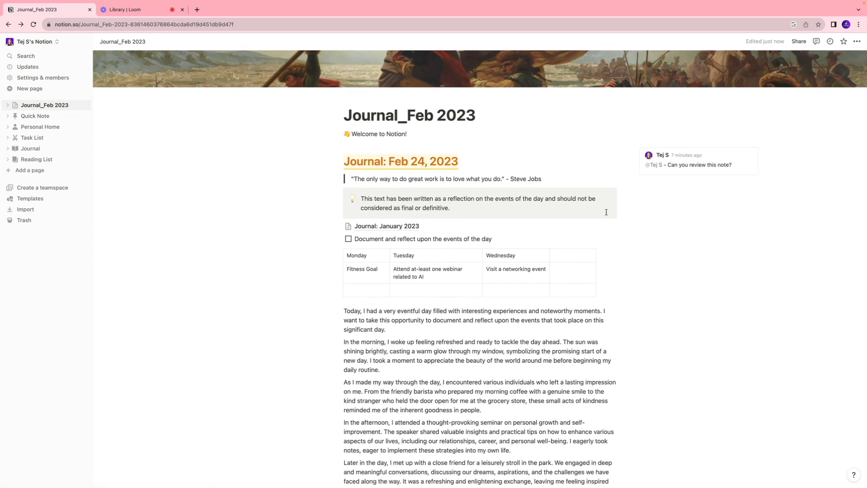
{"action": "scroll", "coordinate": [420, 158], "scroll_direction": "down", "scroll_amount": 10}
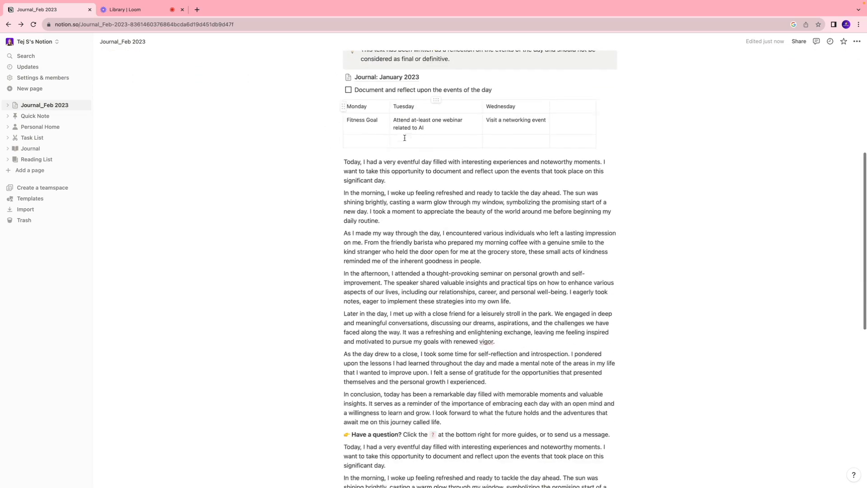
{"action": "scroll", "coordinate": [404, 137], "scroll_direction": "up", "scroll_amount": 4}
{"action": "scroll", "coordinate": [404, 138], "scroll_direction": "up", "scroll_amount": 9}
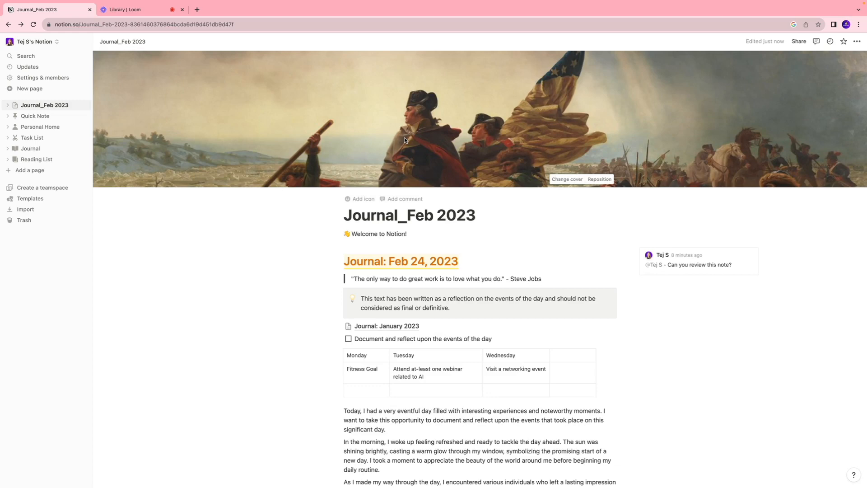
Open the Quick Note page, expand its sub-pages and look through its text, to-do list and embedded links.
{"action": "left_click", "coordinate": [38, 116]}
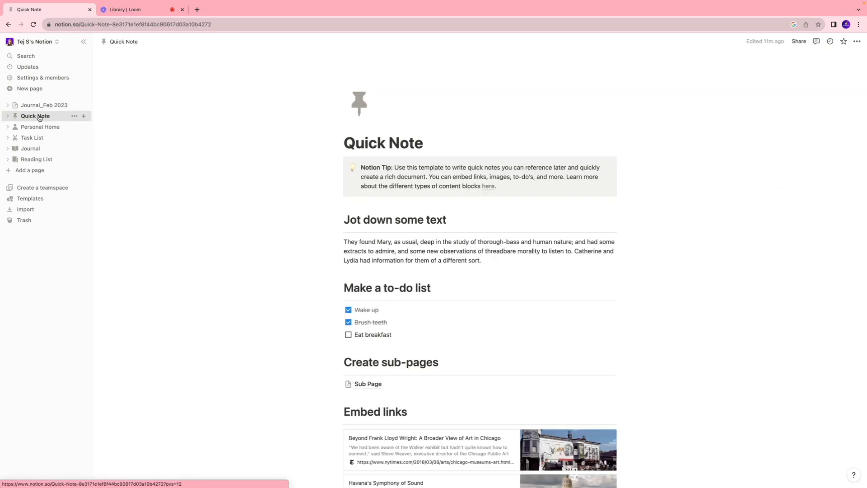
{"action": "left_click", "coordinate": [8, 117]}
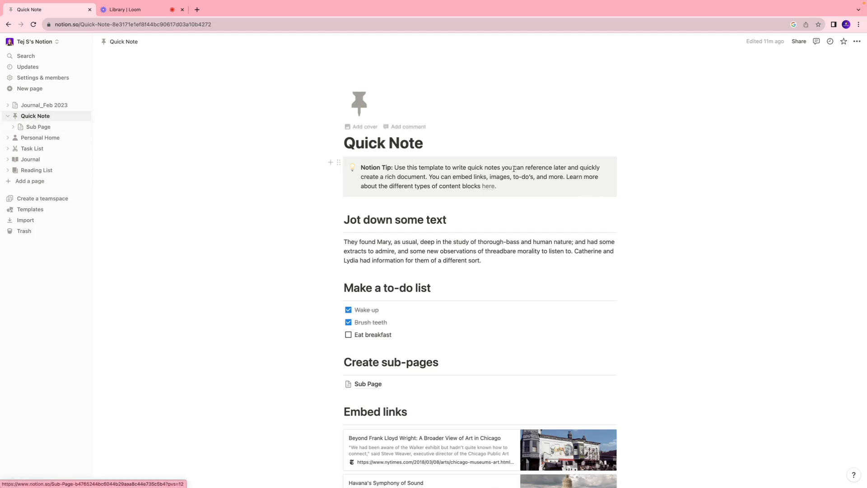
{"action": "scroll", "coordinate": [451, 159], "scroll_direction": "down", "scroll_amount": 2}
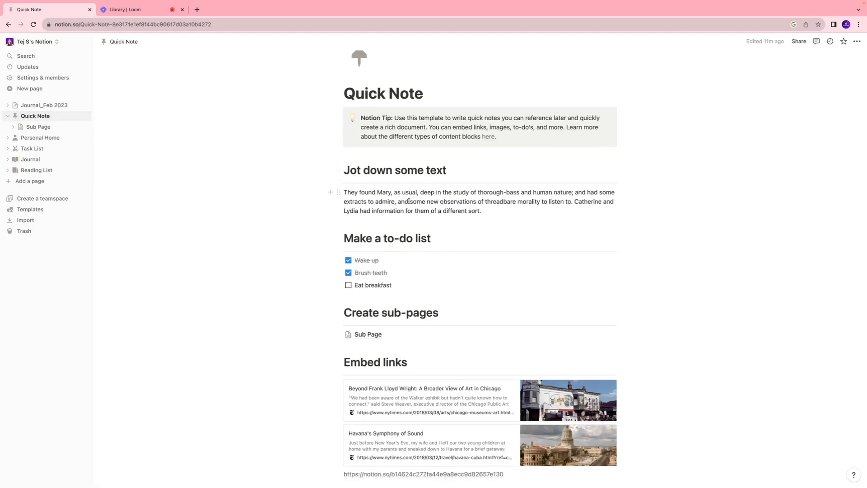
{"action": "scroll", "coordinate": [408, 201], "scroll_direction": "down", "scroll_amount": 3}
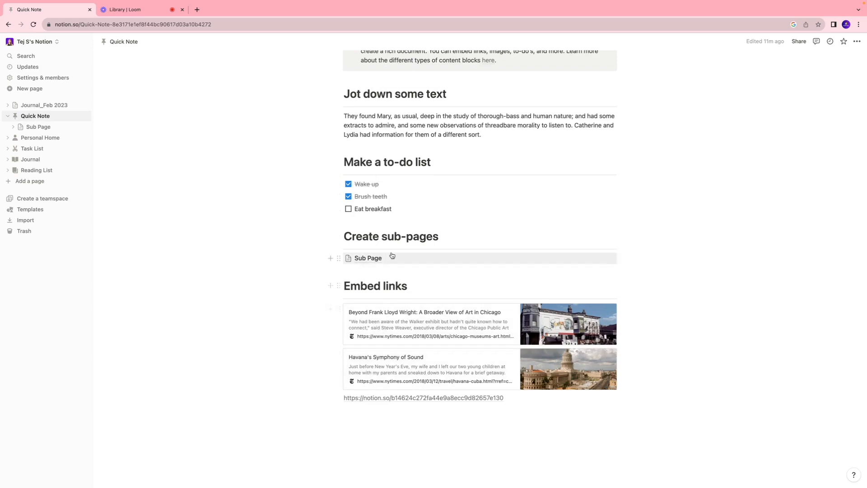
Rename the Personal Home page to the owner's first name followed by "Dashboard".
{"action": "left_click", "coordinate": [35, 139]}
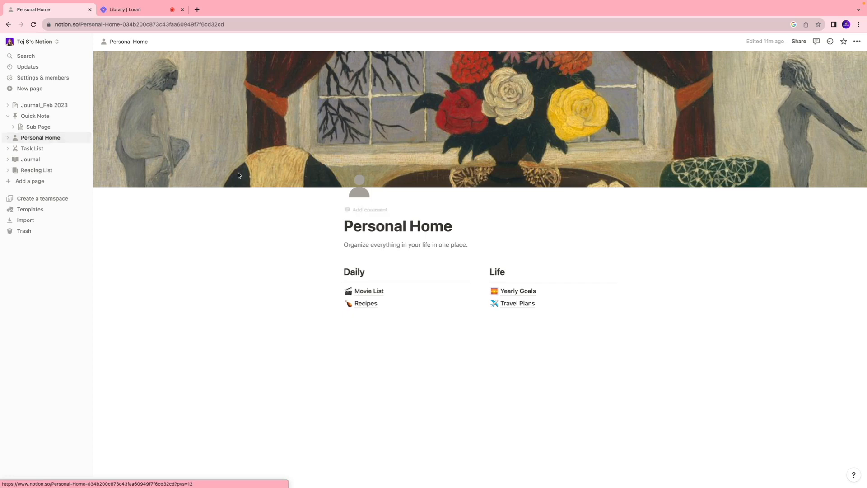
{"action": "left_click_drag", "start_coordinate": [483, 228], "coordinate": [340, 220]}
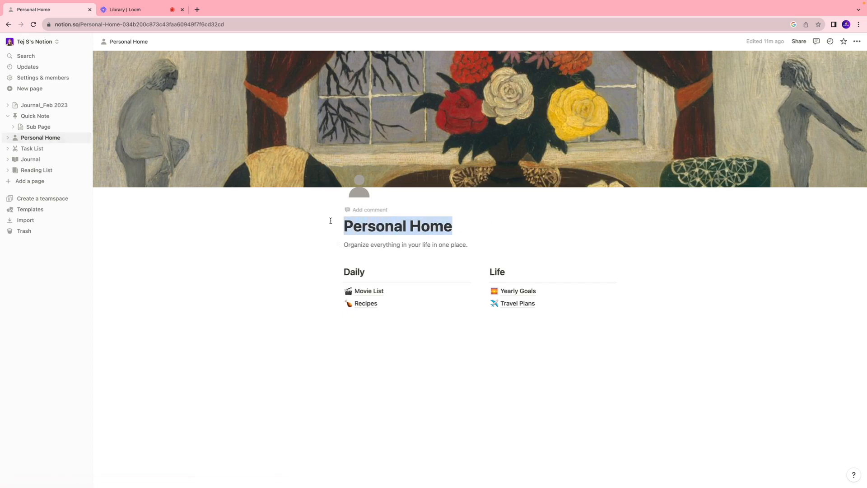
{"action": "type", "text": "Tej H"}
{"action": "key", "text": "BackSpace"}
{"action": "type", "text": "Dashboard"}
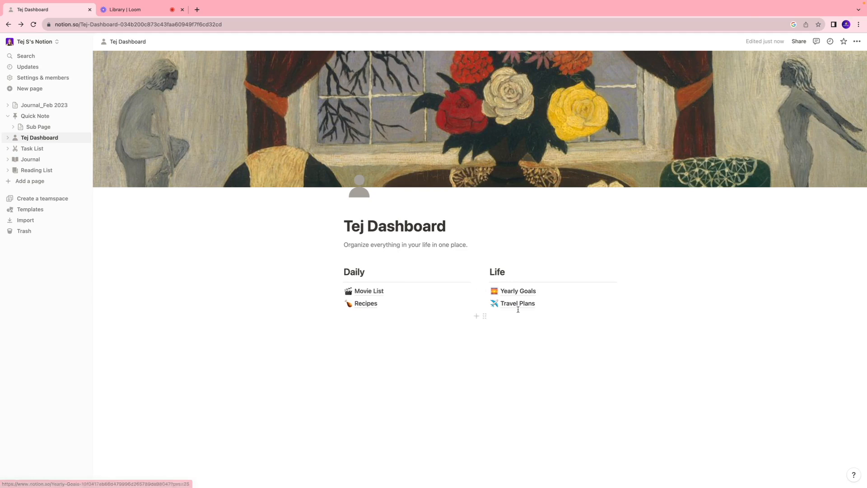
Open the dashboard's Movie List page and view the linked IMDb page for Paradise: Faith (2012), closing it again.
{"action": "mouse_move", "coordinate": [361, 306]}
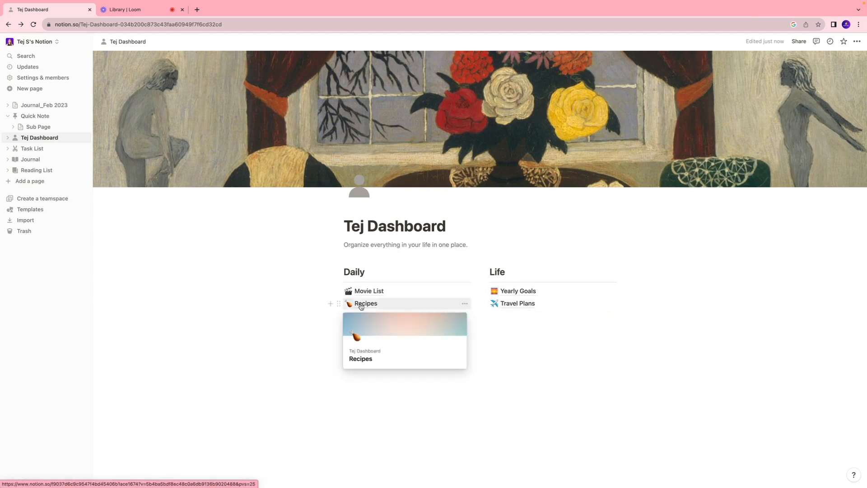
{"action": "mouse_move", "coordinate": [373, 291]}
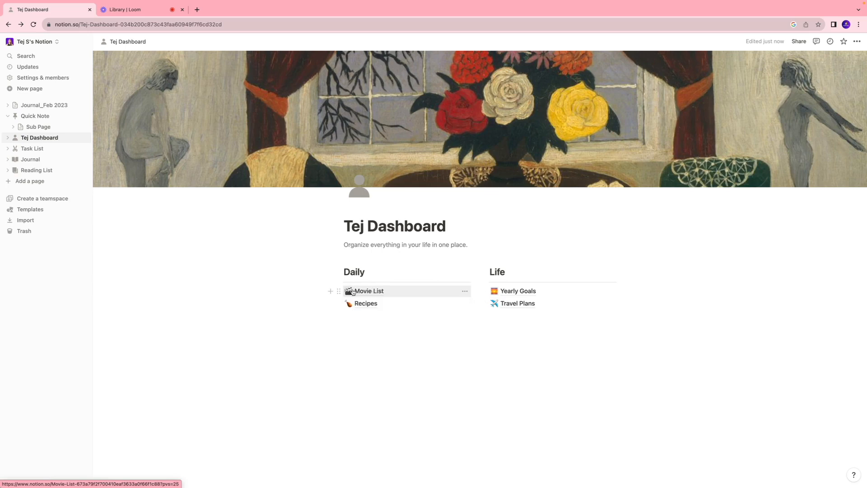
{"action": "left_click", "coordinate": [373, 291]}
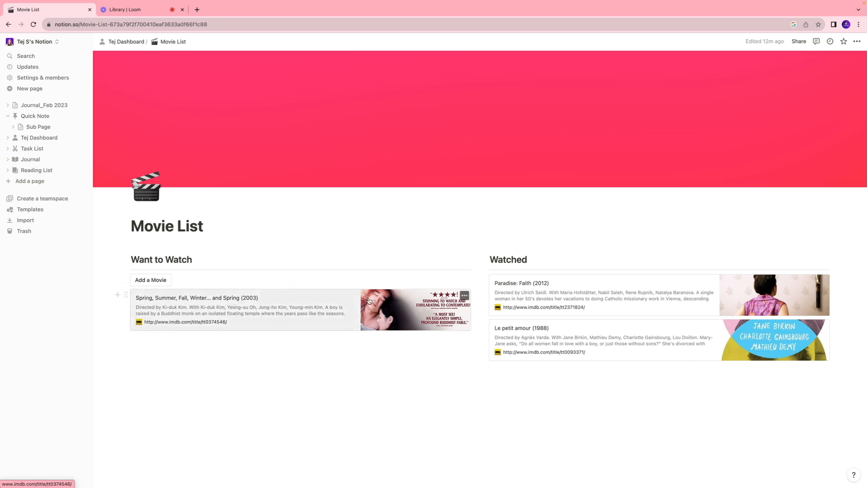
{"action": "left_click", "coordinate": [538, 289]}
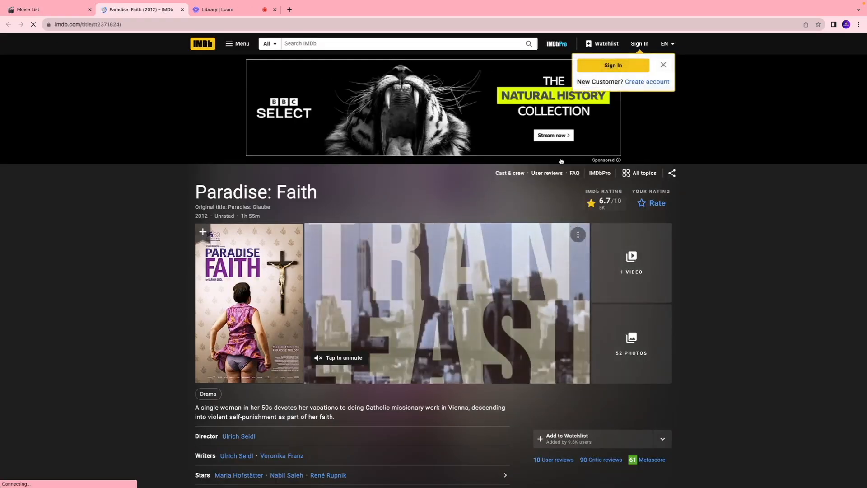
{"action": "left_click", "coordinate": [183, 10]}
Look through the Task List, Journal and Reading List template pages, expanding the Journal's views.
{"action": "left_click", "coordinate": [30, 149]}
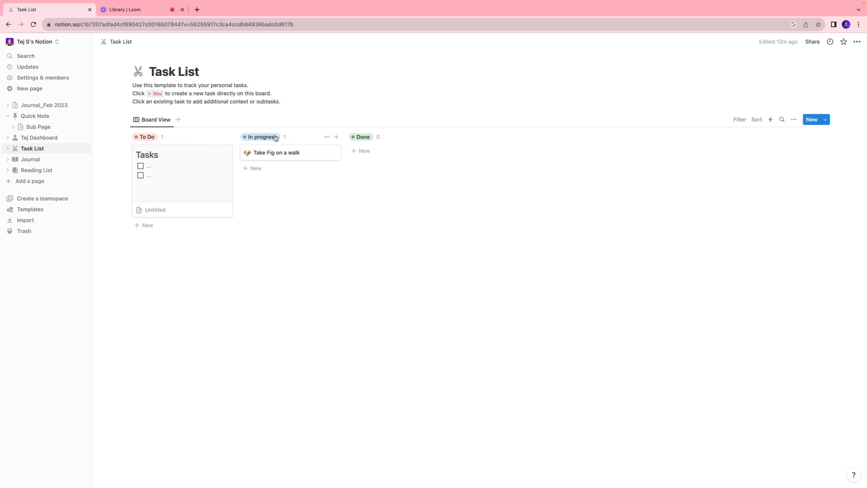
{"action": "left_click", "coordinate": [16, 160]}
{"action": "left_click", "coordinate": [31, 161]}
{"action": "left_click", "coordinate": [32, 161]}
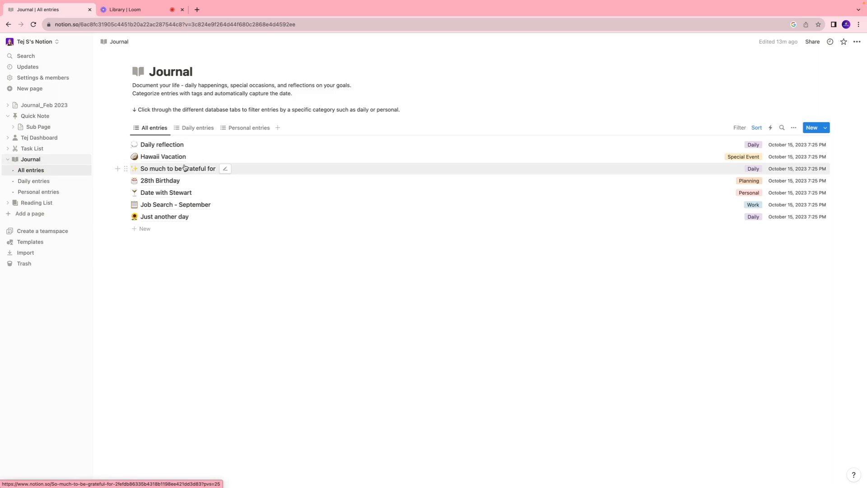
{"action": "left_click", "coordinate": [19, 202]}
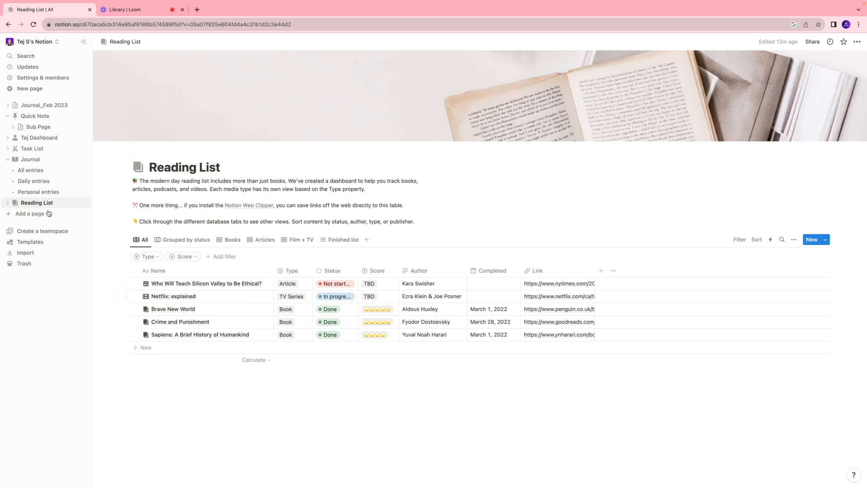
Add a new page and browse the template gallery from it, expanding the full list of Marketing templates.
{"action": "left_click", "coordinate": [17, 214]}
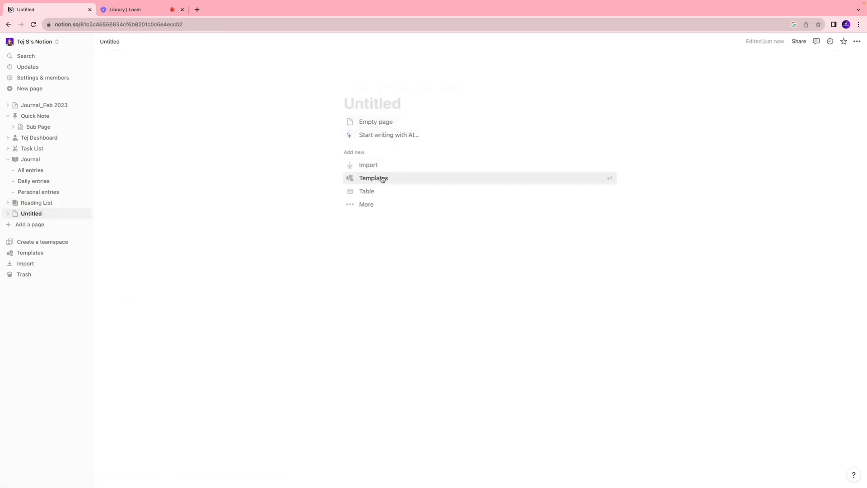
{"action": "left_click", "coordinate": [365, 179]}
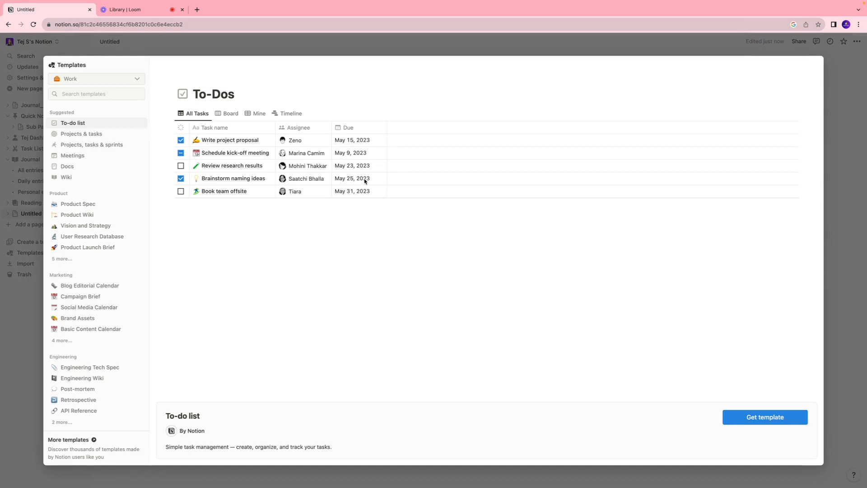
{"action": "scroll", "coordinate": [97, 183], "scroll_direction": "down", "scroll_amount": 3}
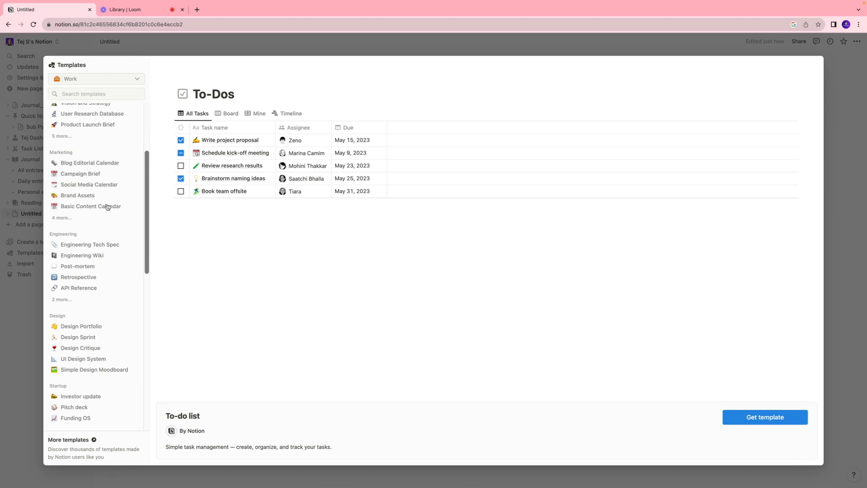
{"action": "left_click", "coordinate": [68, 219]}
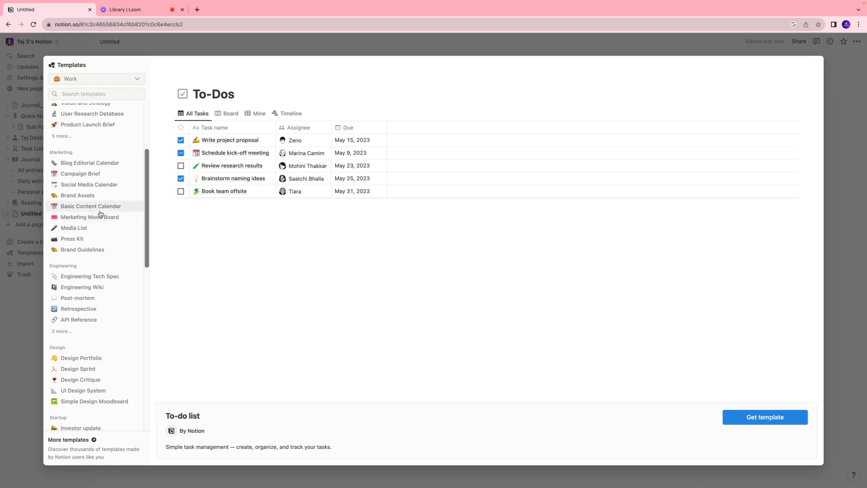
Preview the Brand Guidelines template, examining its type, templates, themes, icons and native components sections.
{"action": "left_click", "coordinate": [91, 252]}
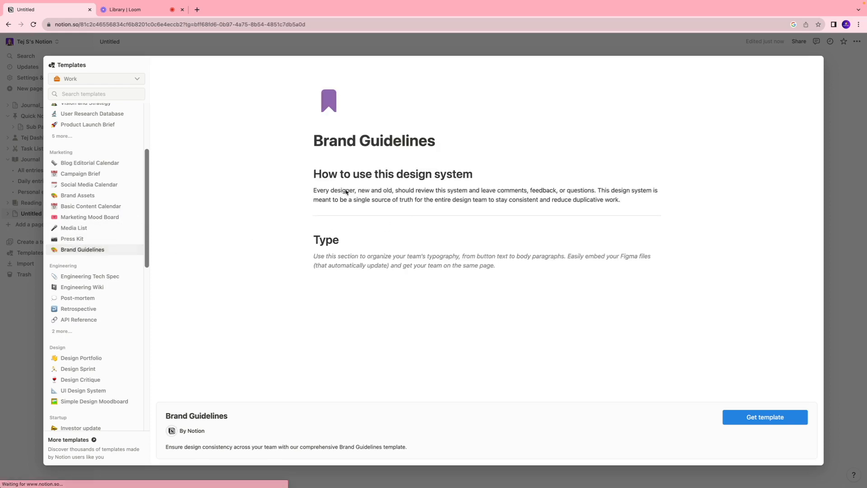
{"action": "scroll", "coordinate": [346, 192], "scroll_direction": "down", "scroll_amount": 1}
{"action": "scroll", "coordinate": [346, 192], "scroll_direction": "down", "scroll_amount": 10}
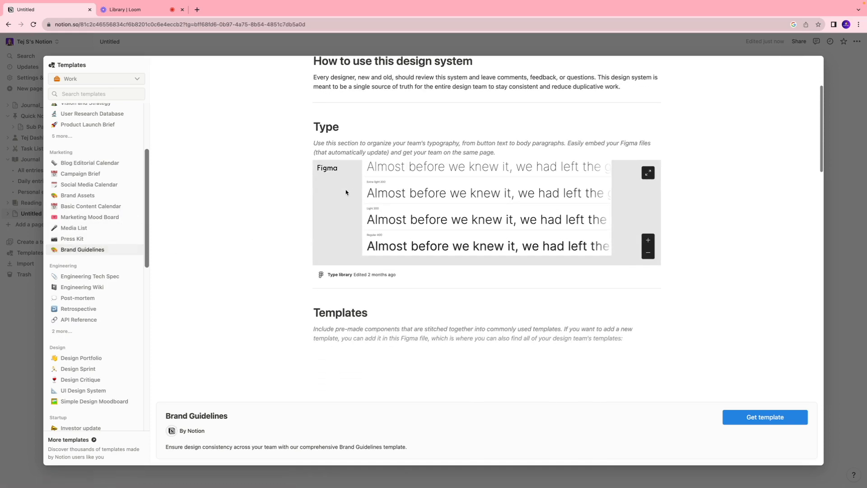
{"action": "scroll", "coordinate": [347, 192], "scroll_direction": "down", "scroll_amount": 8}
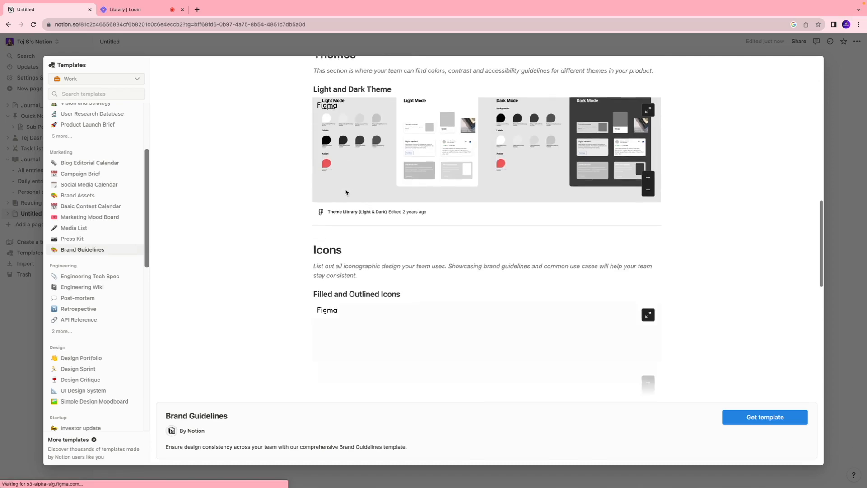
{"action": "scroll", "coordinate": [346, 192], "scroll_direction": "down", "scroll_amount": 4}
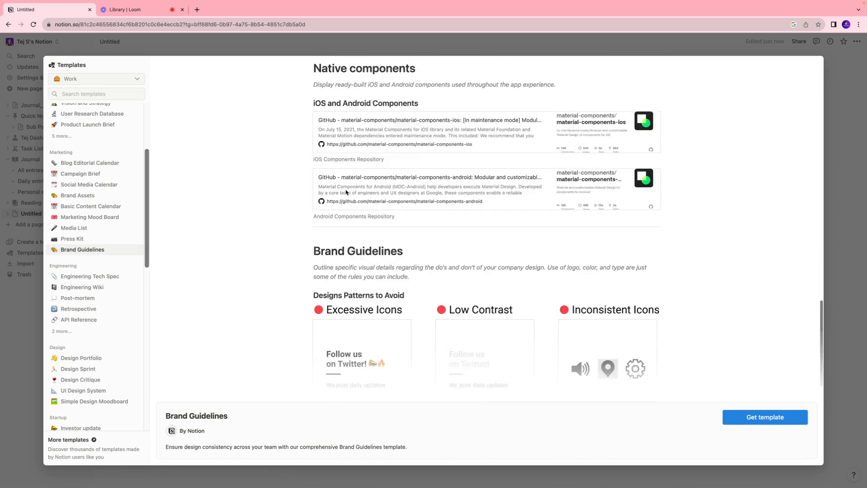
{"action": "scroll", "coordinate": [347, 192], "scroll_direction": "up", "scroll_amount": 20}
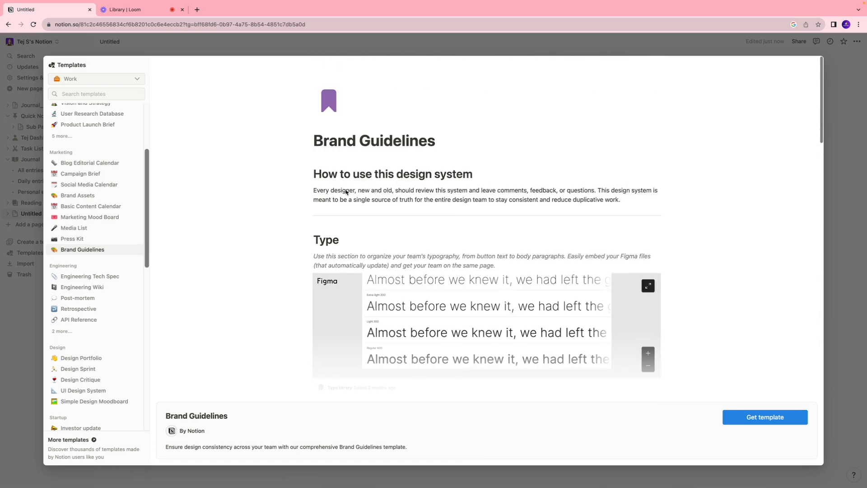
{"action": "scroll", "coordinate": [346, 192], "scroll_direction": "down", "scroll_amount": 15}
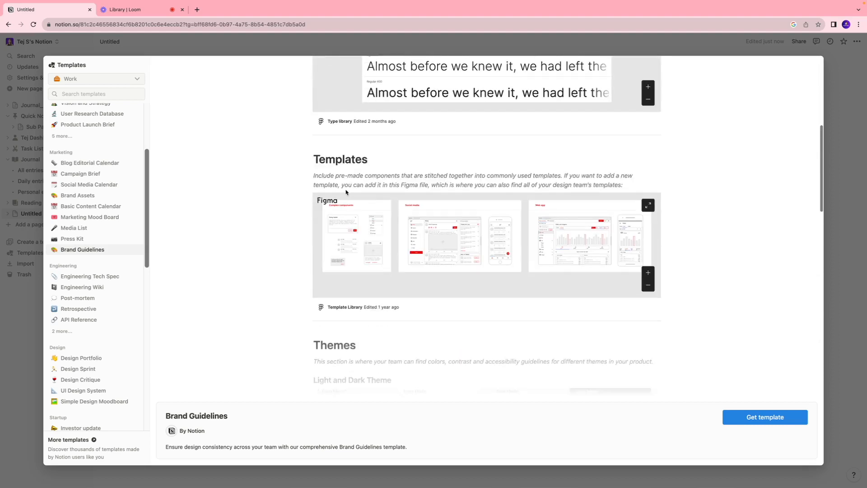
Preview the Social Media Calendar template and the Startup category's Investor update template.
{"action": "left_click", "coordinate": [89, 184]}
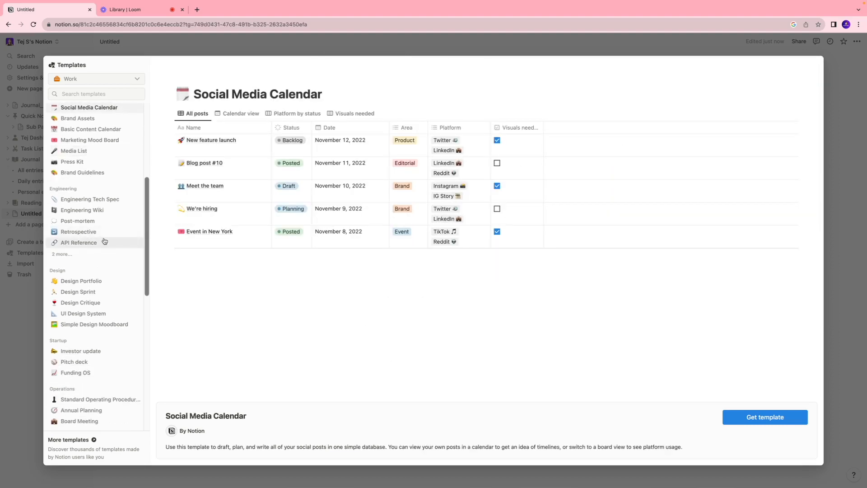
{"action": "scroll", "coordinate": [79, 205], "scroll_direction": "down", "scroll_amount": 2}
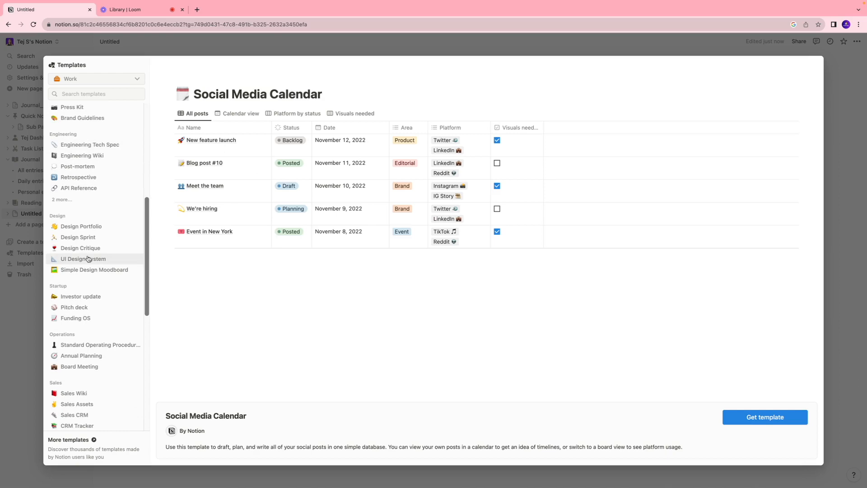
{"action": "scroll", "coordinate": [90, 258], "scroll_direction": "down", "scroll_amount": 2}
{"action": "left_click", "coordinate": [85, 225]}
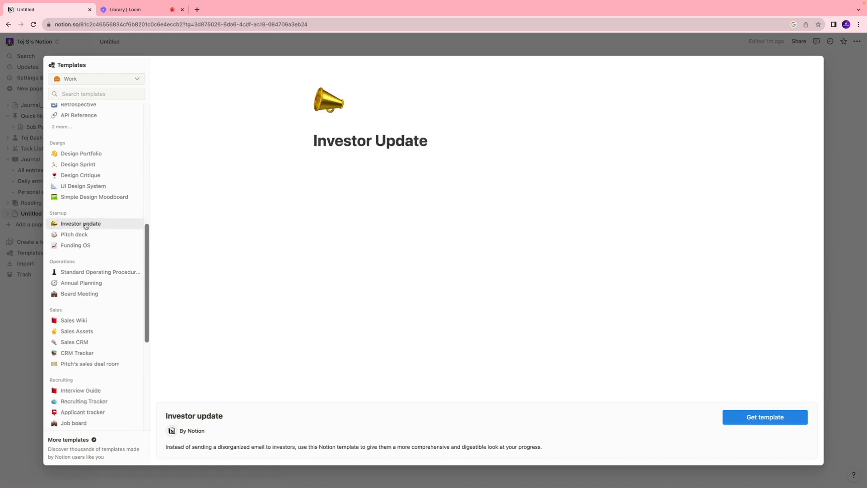
Preview the Pitch deck template, examining its summary, presentation gallery and competitive landscape table.
{"action": "left_click", "coordinate": [73, 234]}
{"action": "scroll", "coordinate": [448, 220], "scroll_direction": "down", "scroll_amount": 7}
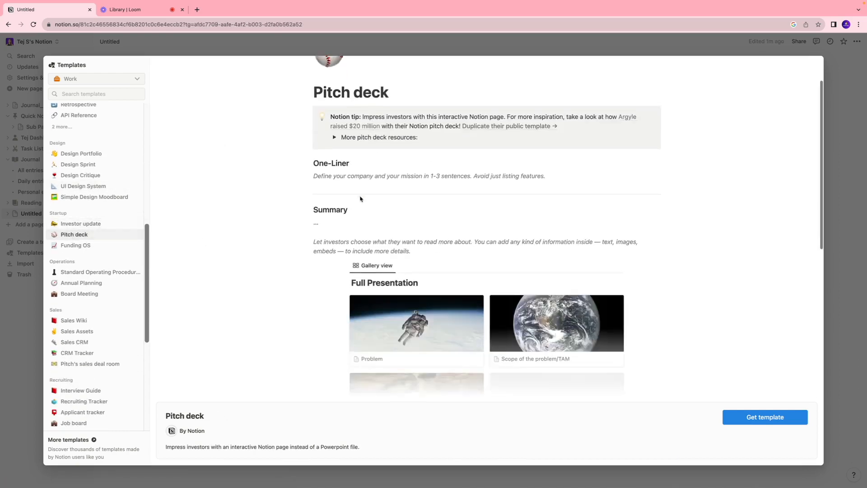
{"action": "scroll", "coordinate": [361, 198], "scroll_direction": "up", "scroll_amount": 5}
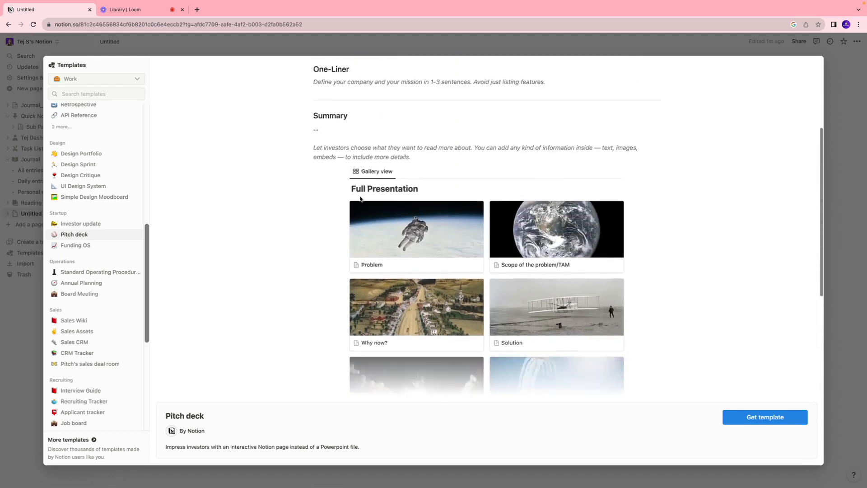
{"action": "scroll", "coordinate": [361, 198], "scroll_direction": "down", "scroll_amount": 5}
{"action": "scroll", "coordinate": [360, 198], "scroll_direction": "down", "scroll_amount": 1}
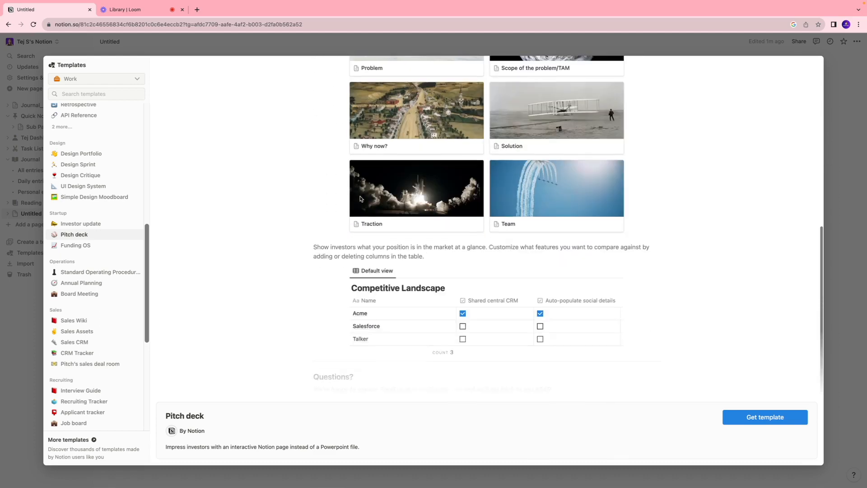
{"action": "scroll", "coordinate": [109, 228], "scroll_direction": "down", "scroll_amount": 5}
Preview the Company home template and browse the HR, IT and Individuals template categories.
{"action": "left_click", "coordinate": [109, 233]}
{"action": "scroll", "coordinate": [331, 249], "scroll_direction": "down", "scroll_amount": 2}
{"action": "scroll", "coordinate": [331, 250], "scroll_direction": "down", "scroll_amount": 2}
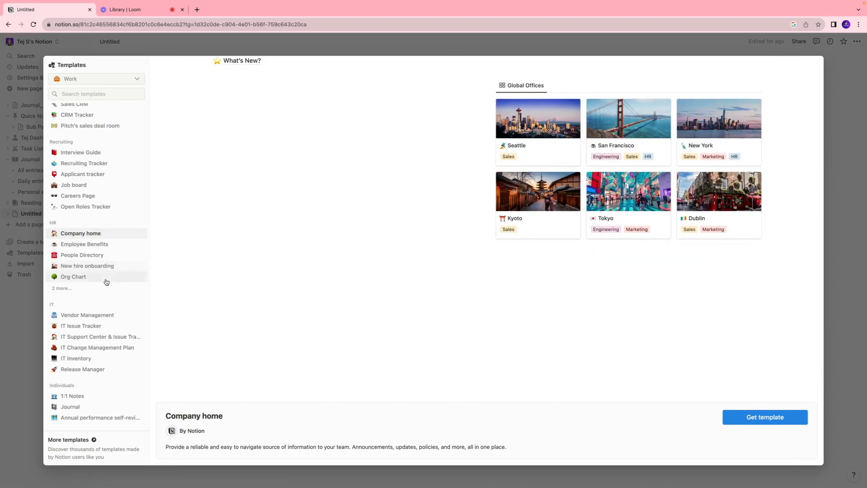
Leave the template gallery and open the options for importing data from other apps and files.
{"action": "left_click", "coordinate": [20, 264]}
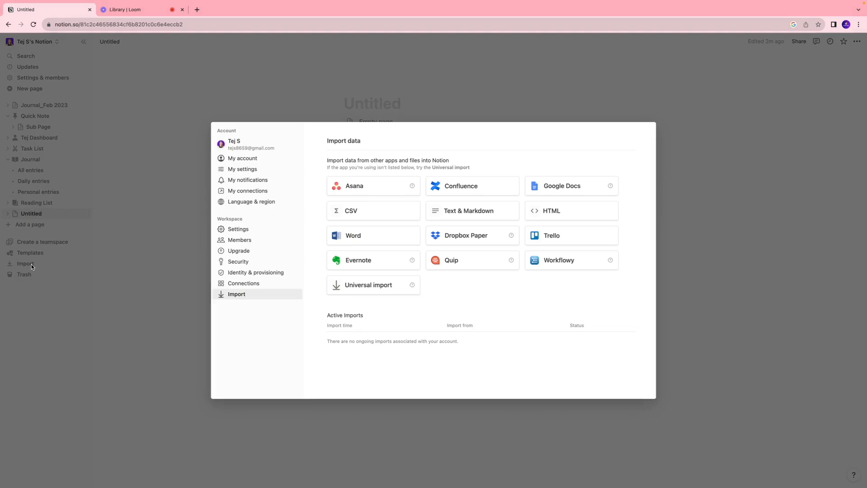